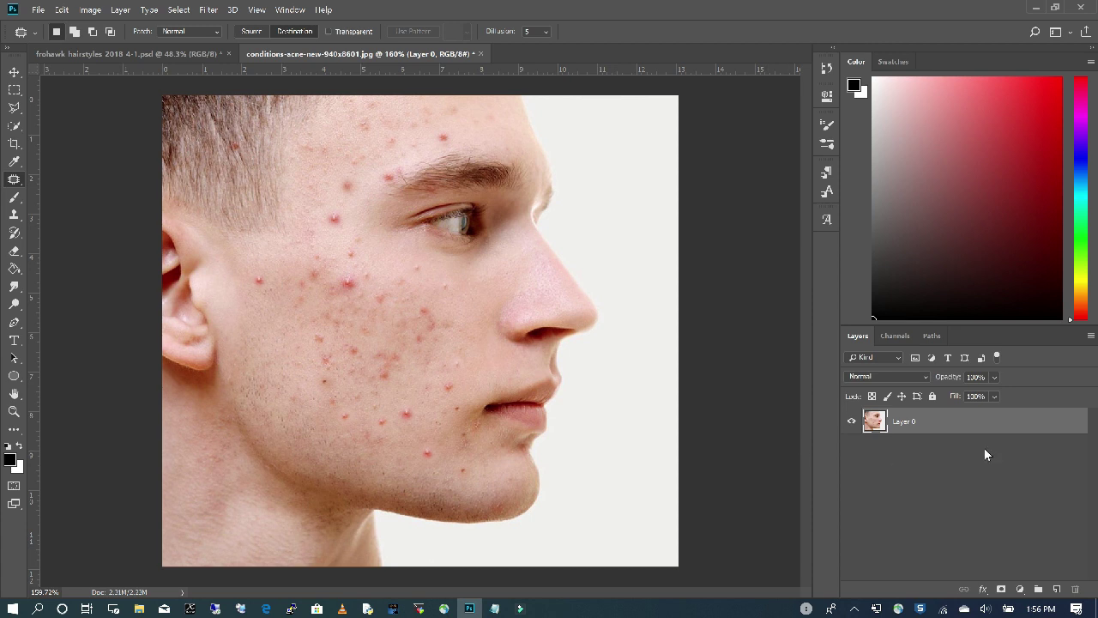
Add a new empty layer above Layer 0 and name it 'Spots'.
left_click_drag(992, 429, 1056, 592)
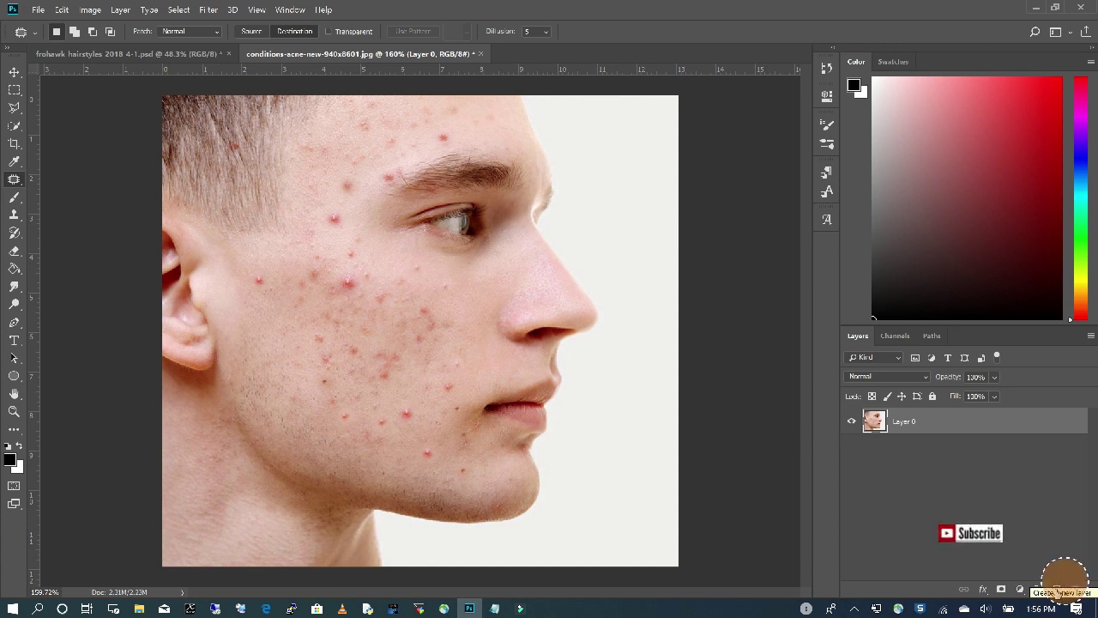
left_click(1056, 590)
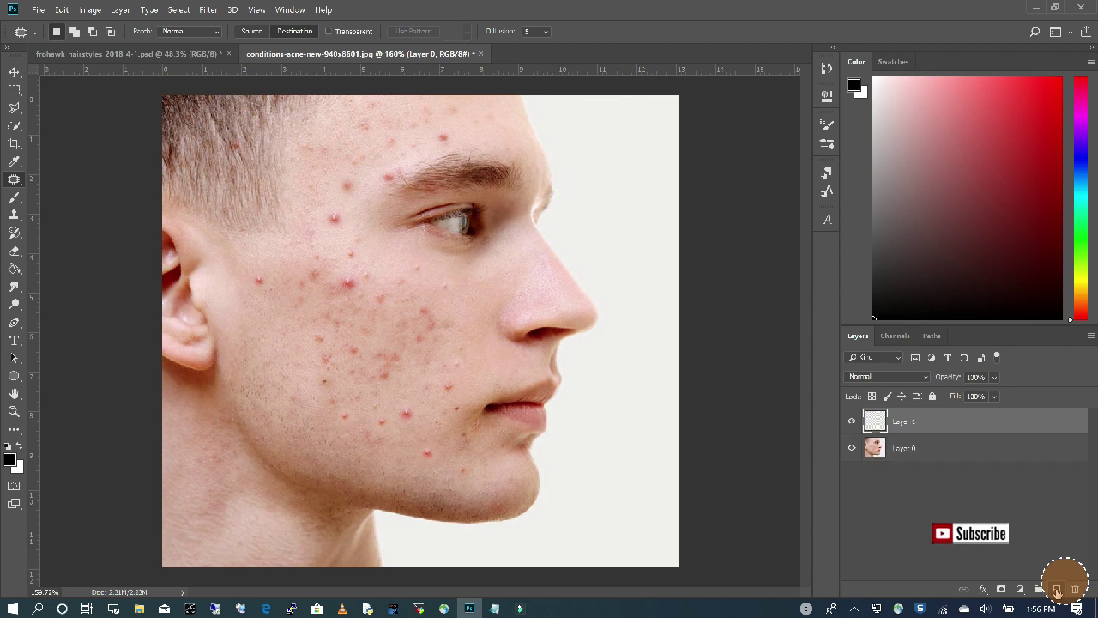
double_click(906, 422)
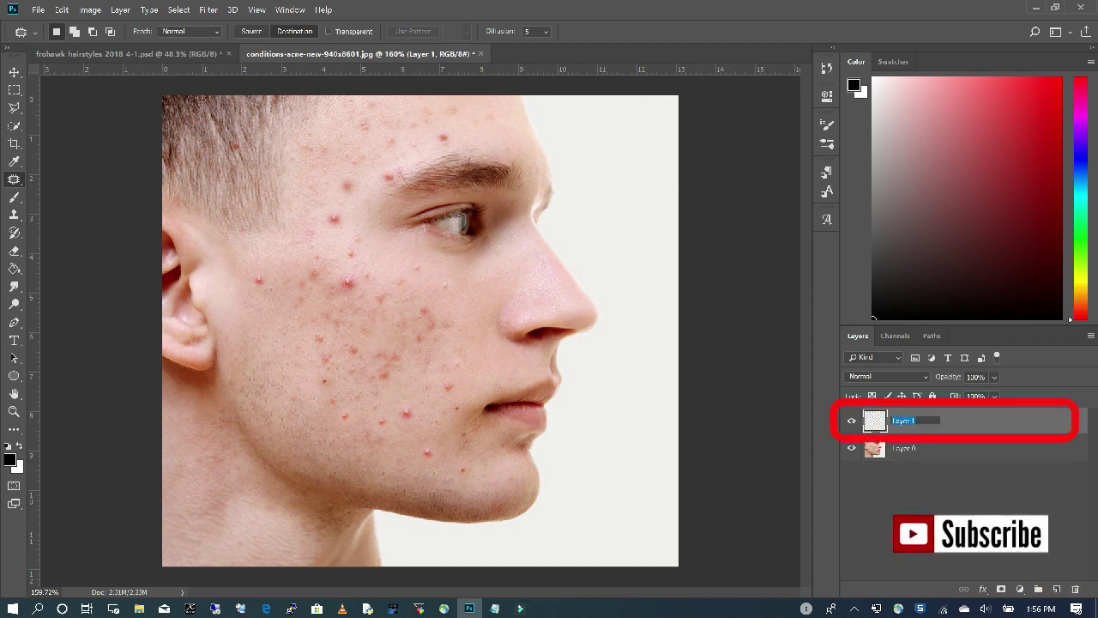
type("Spots")
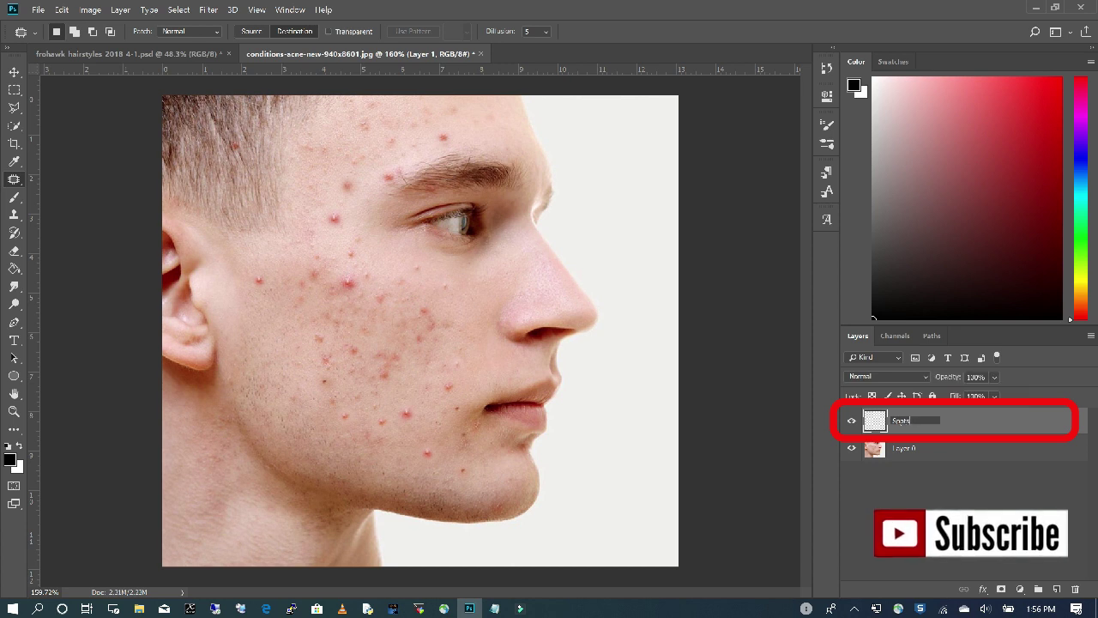
left_click(961, 480)
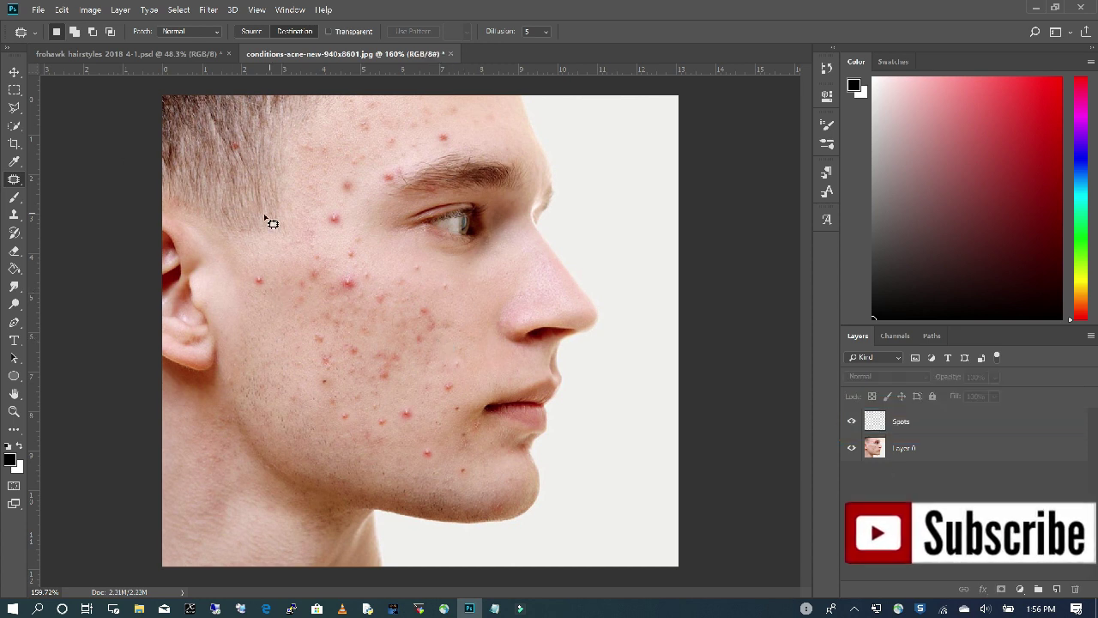
left_click(16, 181)
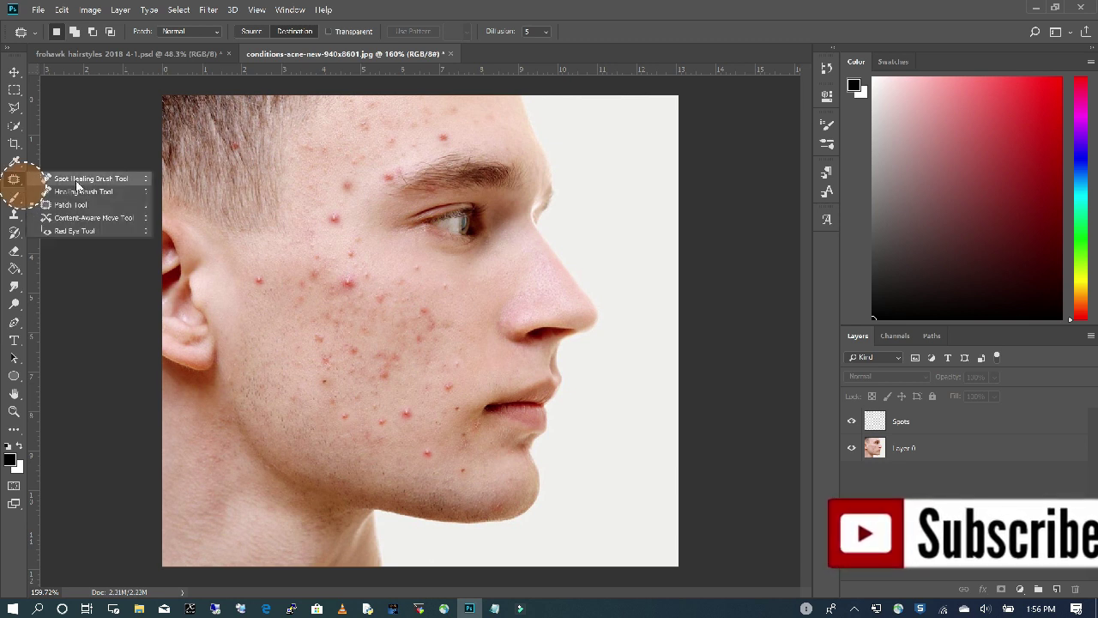
Switch to the Content-Aware Spot Healing Brush, sampling all layers, and target the Spots layer.
left_click(77, 180)
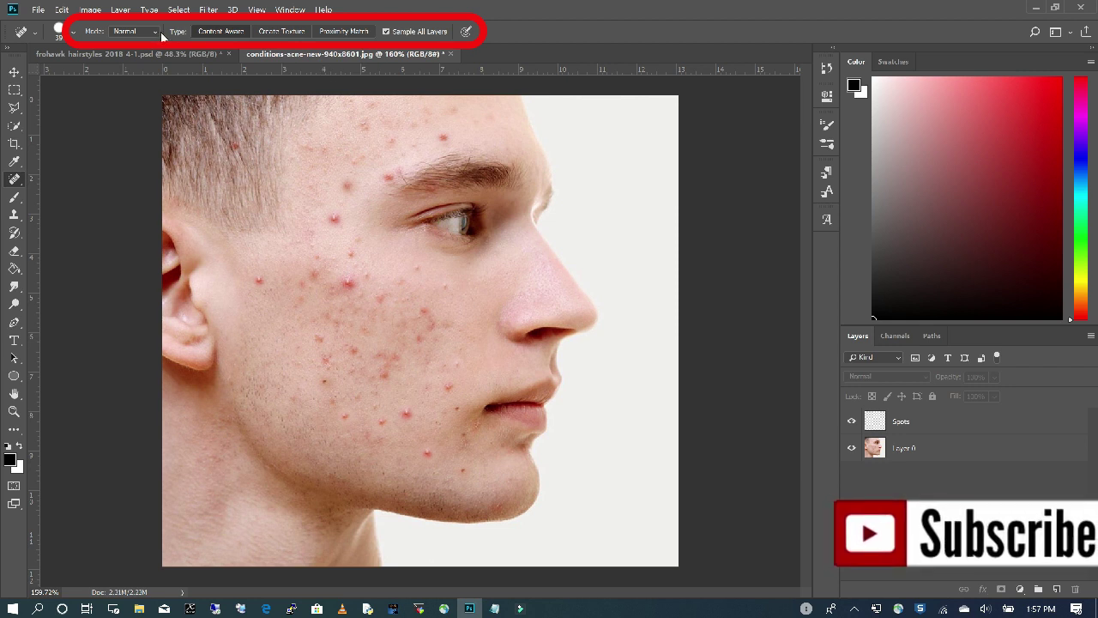
left_click(906, 422)
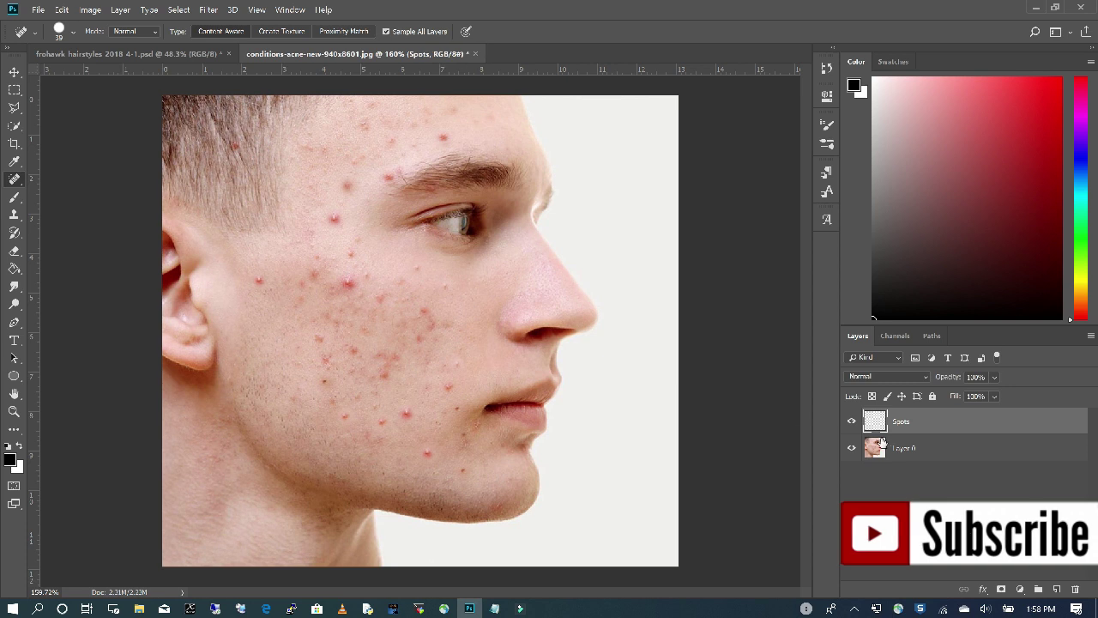
Heal acne spots on the lower cheek, near the jaw and on the upper cheek.
left_click(446, 388)
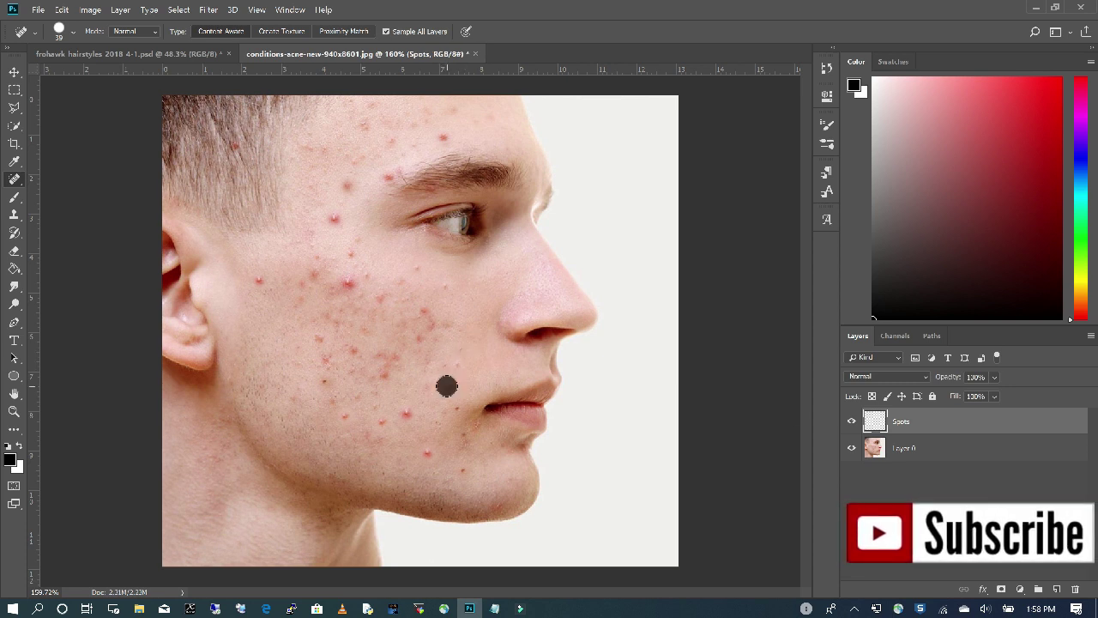
left_click(409, 414)
left_click(387, 420)
left_click(429, 453)
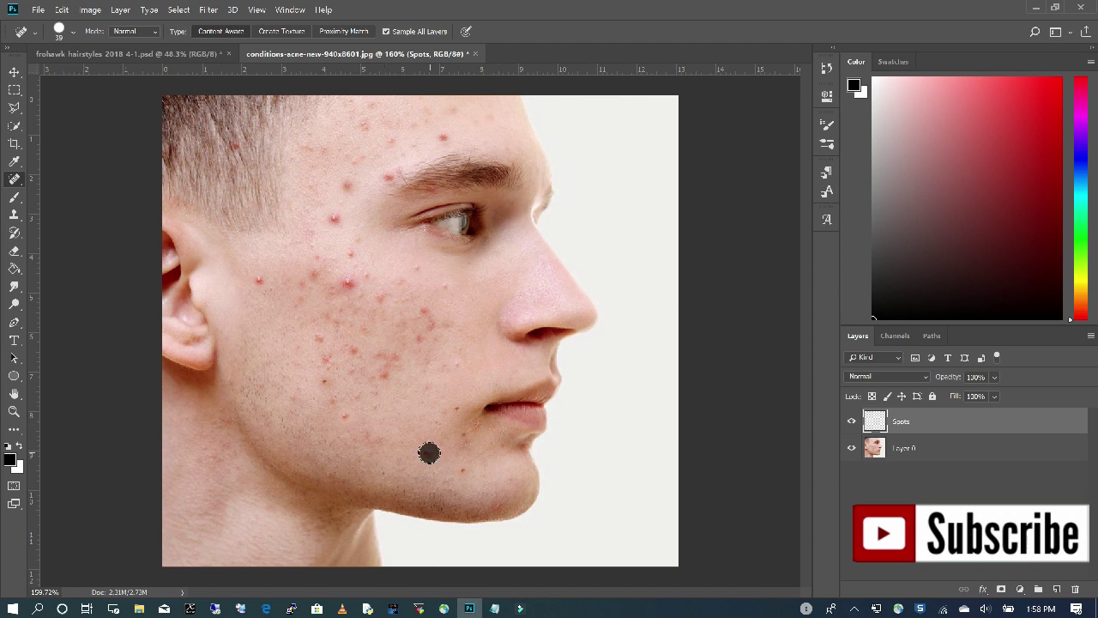
left_click(350, 415)
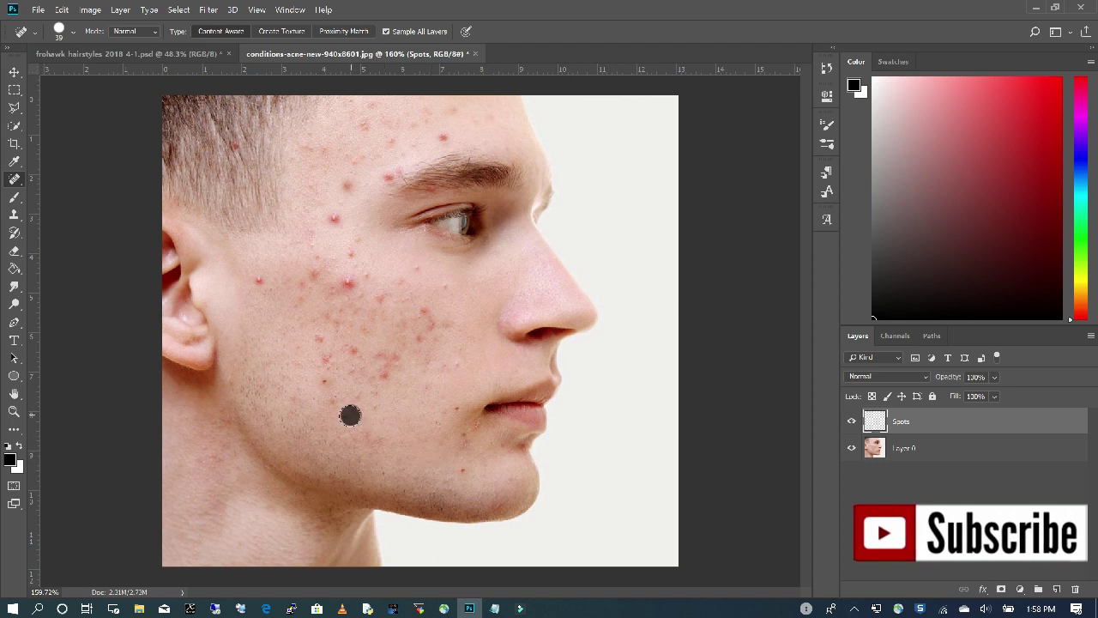
left_click(348, 282)
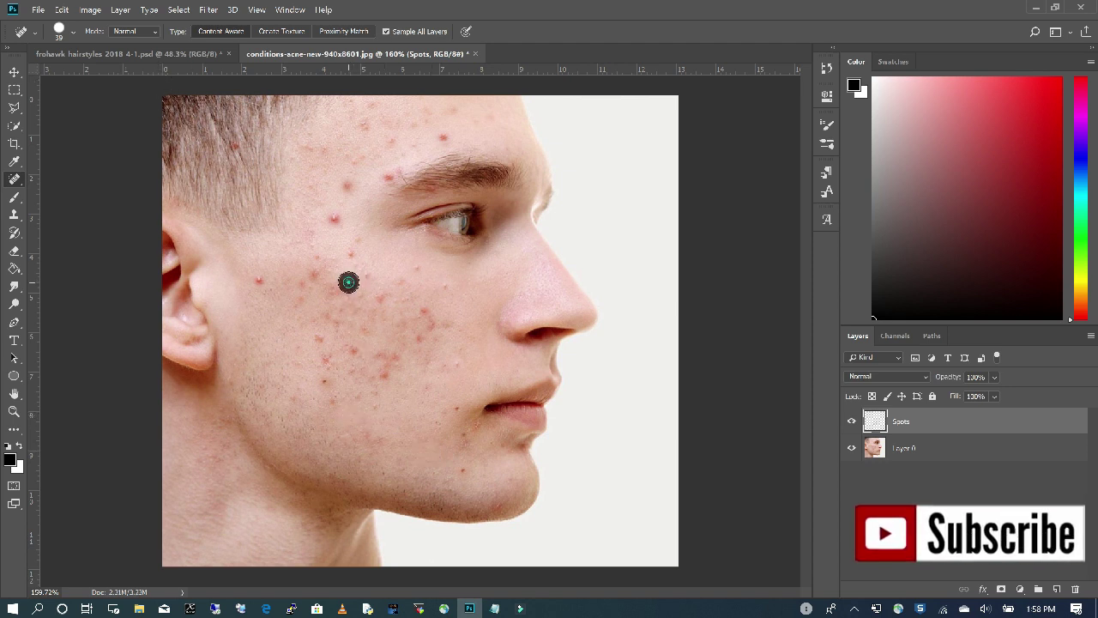
Shrink the healing brush and heal spots on the upper cheek and forehead.
left_click(73, 34)
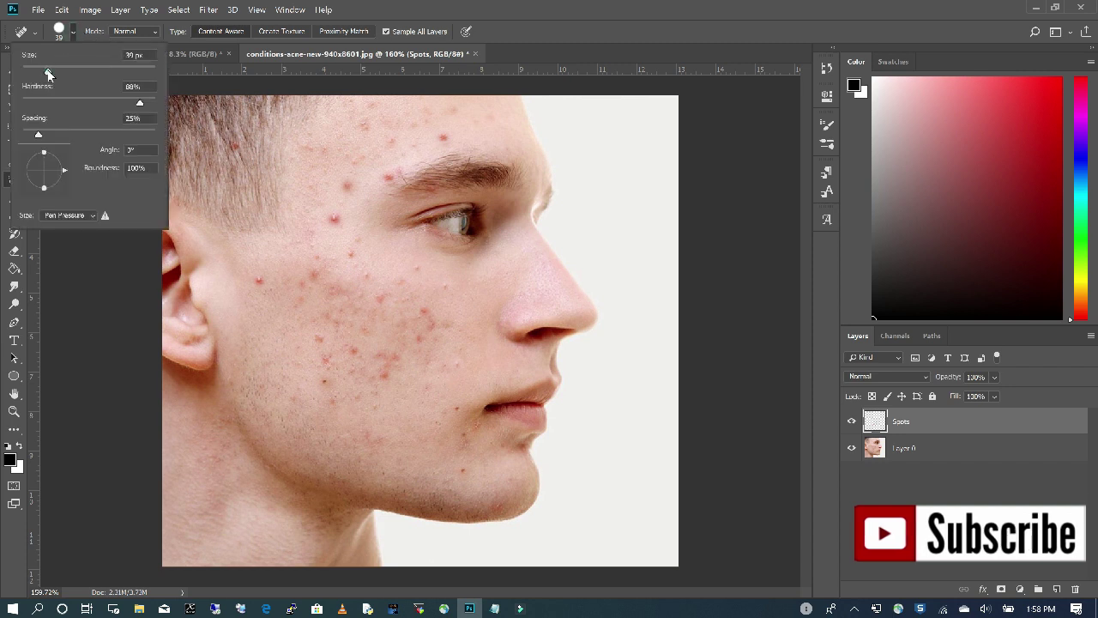
left_click_drag(50, 72, 40, 72)
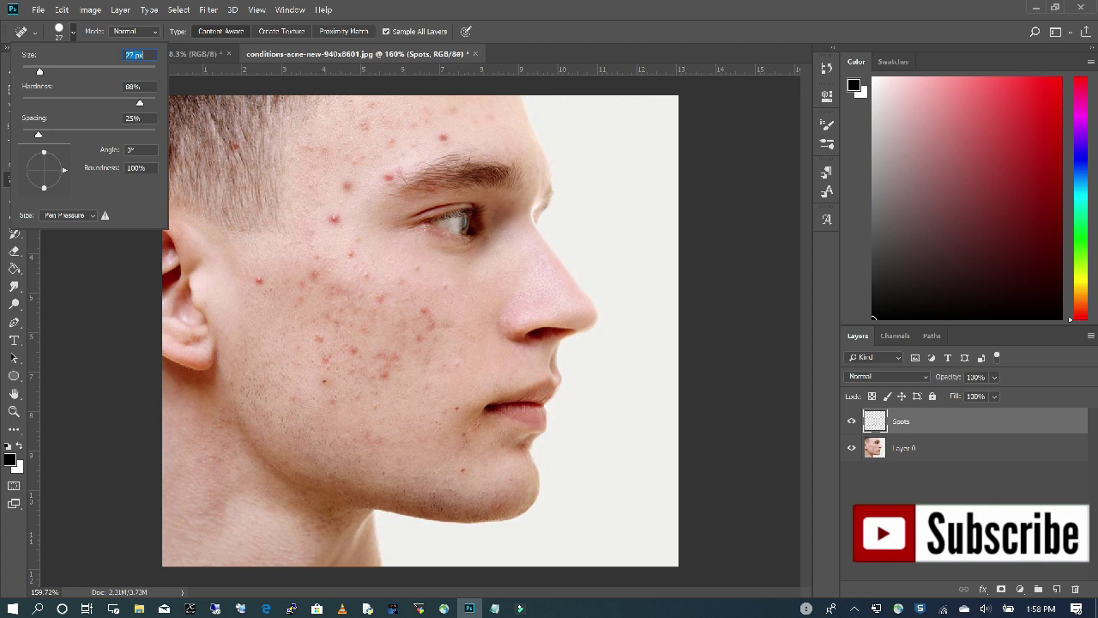
left_click(334, 219)
left_click(334, 219)
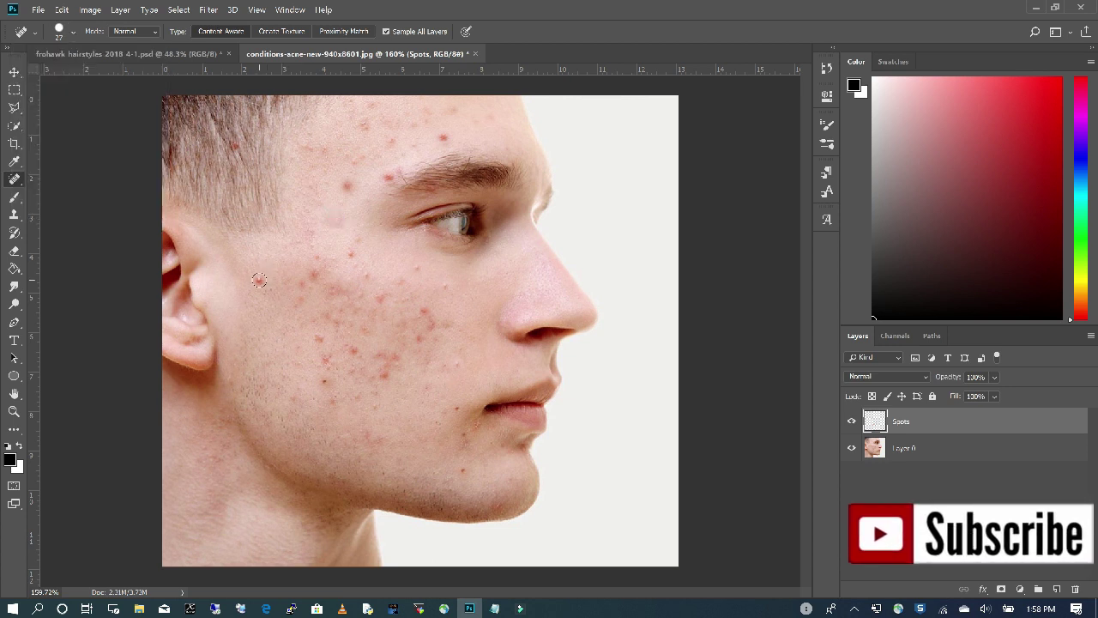
left_click(259, 279)
left_click(347, 182)
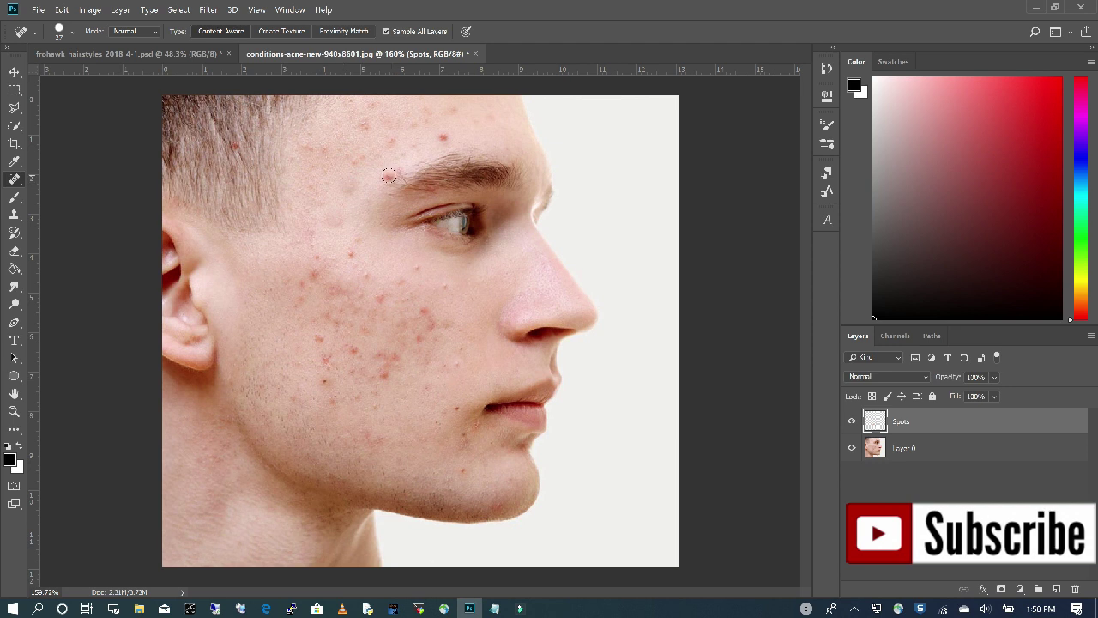
left_click(391, 174)
left_click(446, 136)
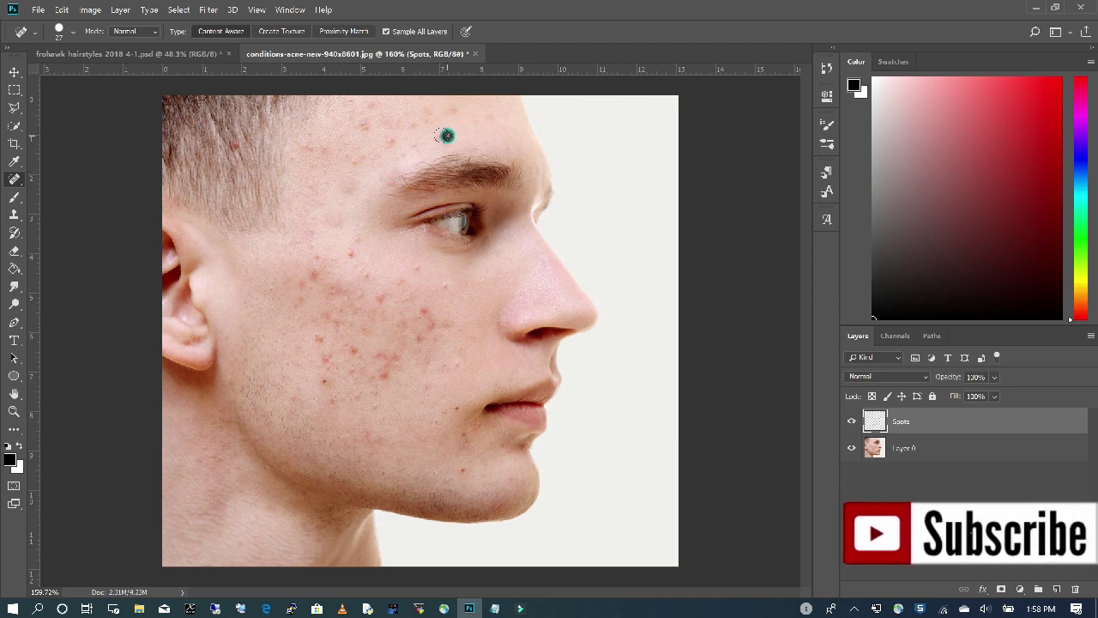
left_click(389, 142)
left_click(364, 126)
Heal the spots and clusters across the cheek, up to near the mouth.
left_click(351, 255)
left_click(316, 275)
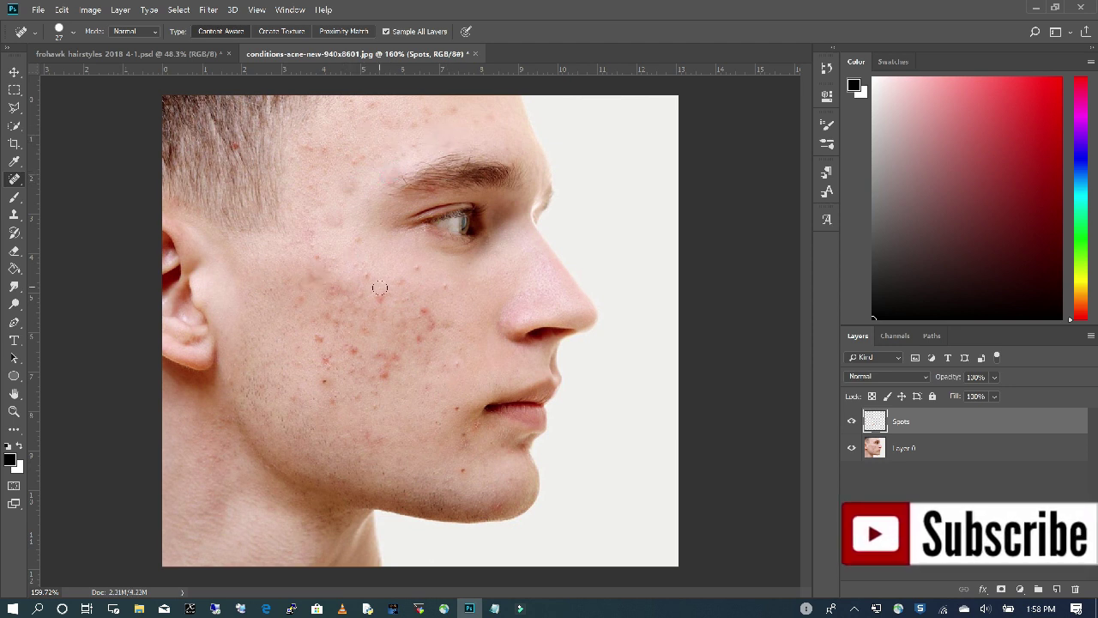
left_click_drag(390, 348, 396, 377)
left_click(355, 348)
left_click_drag(317, 336, 334, 356)
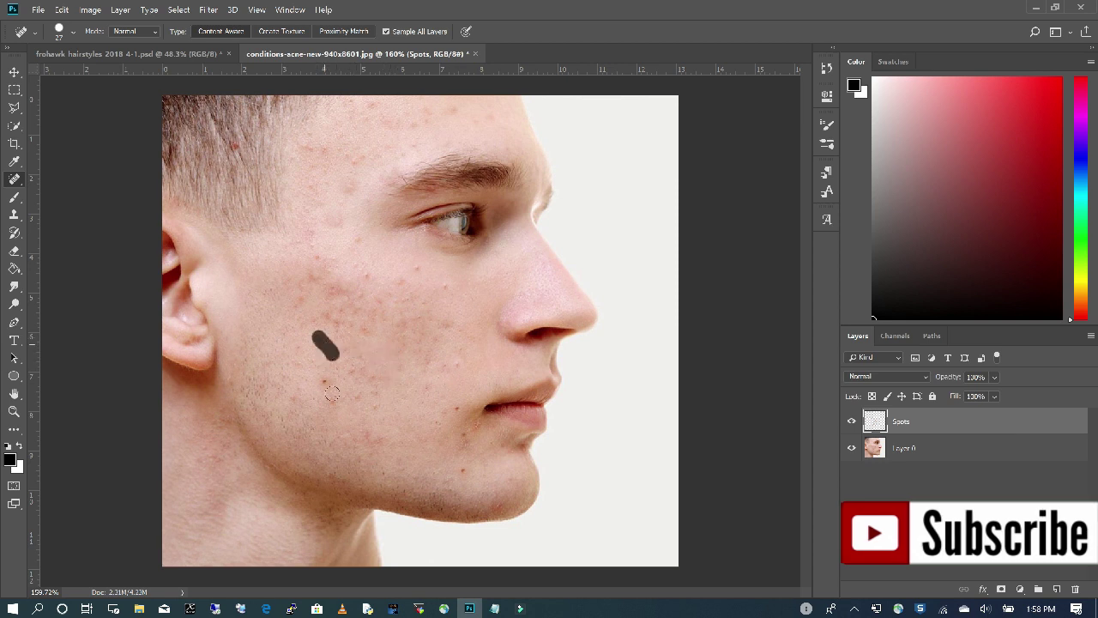
left_click(333, 289)
left_click(368, 274)
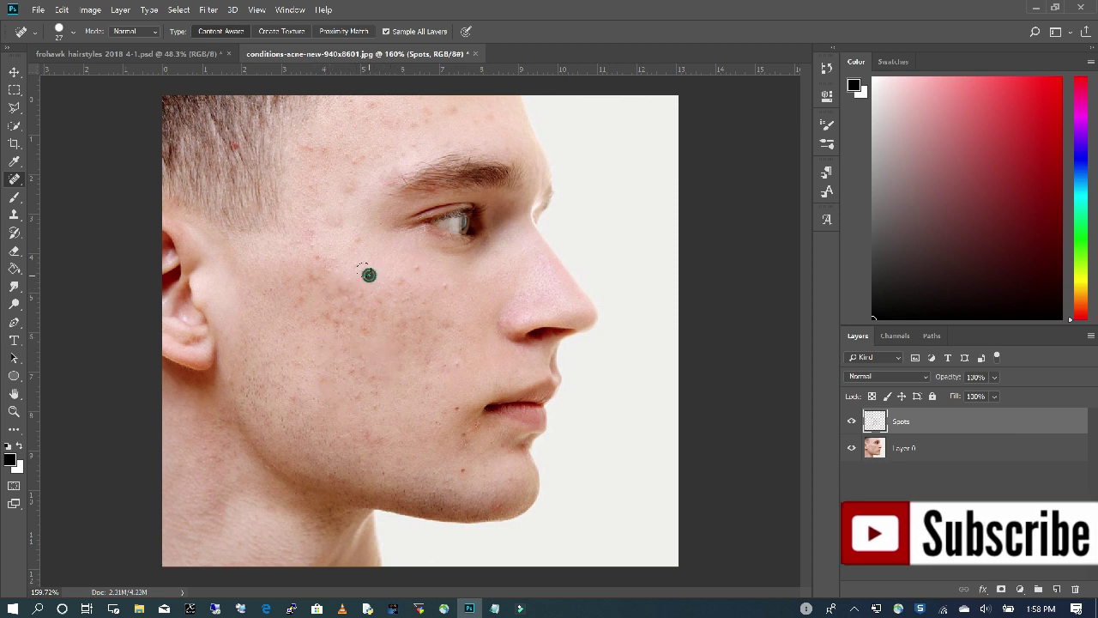
left_click(357, 240)
left_click(414, 267)
left_click(448, 288)
left_click_drag(319, 260, 317, 244)
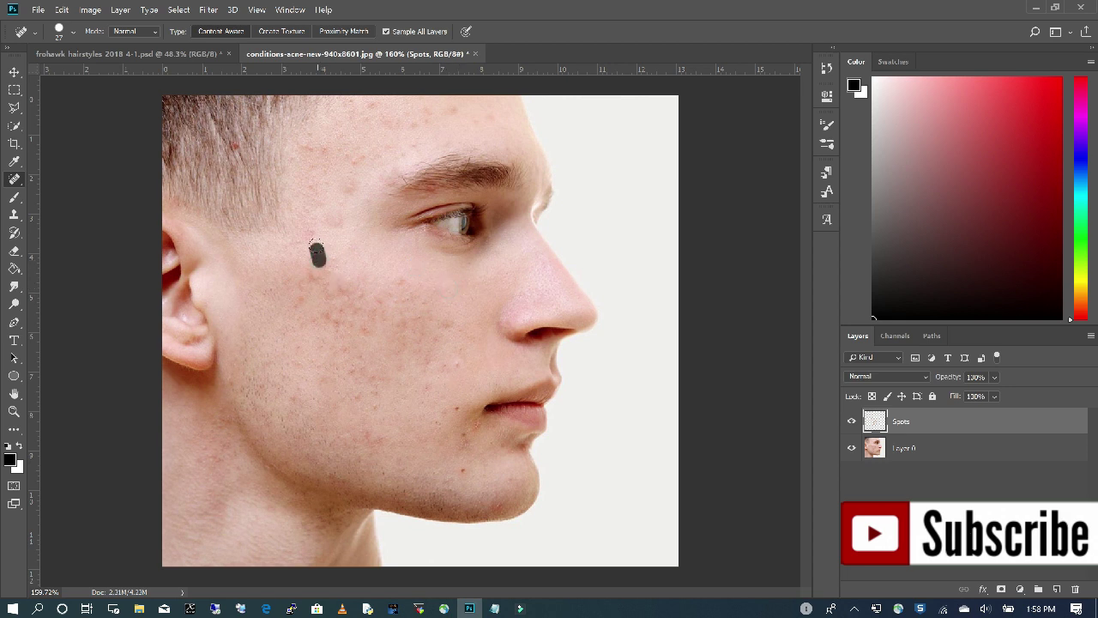
Heal spots near the chin, on the jaw below the mouth and on the earlobe.
left_click(464, 430)
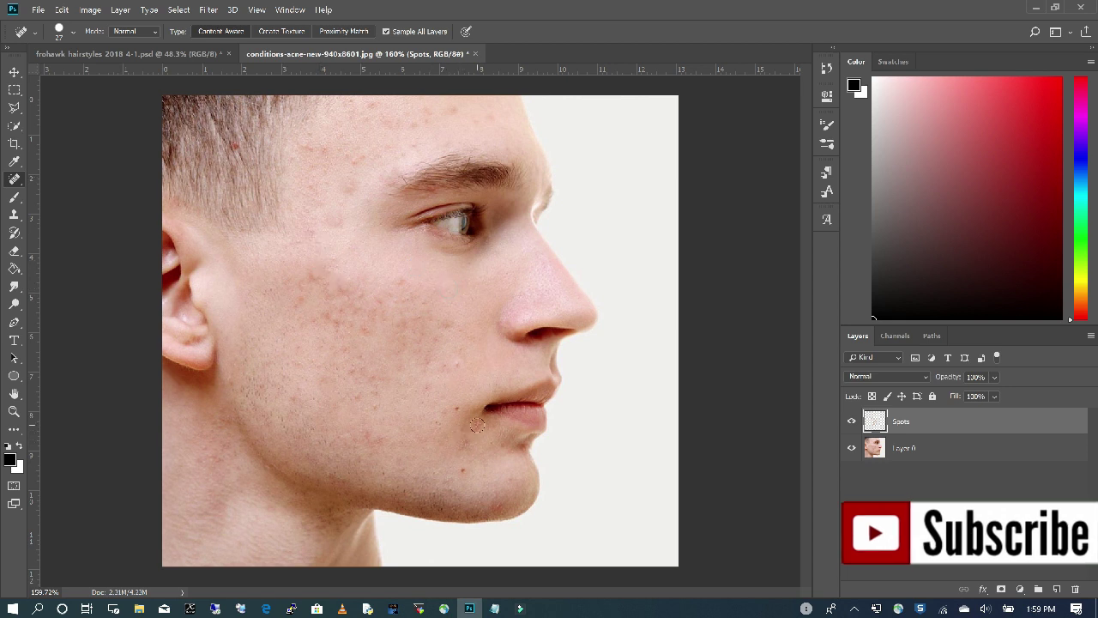
left_click(454, 403)
left_click(463, 466)
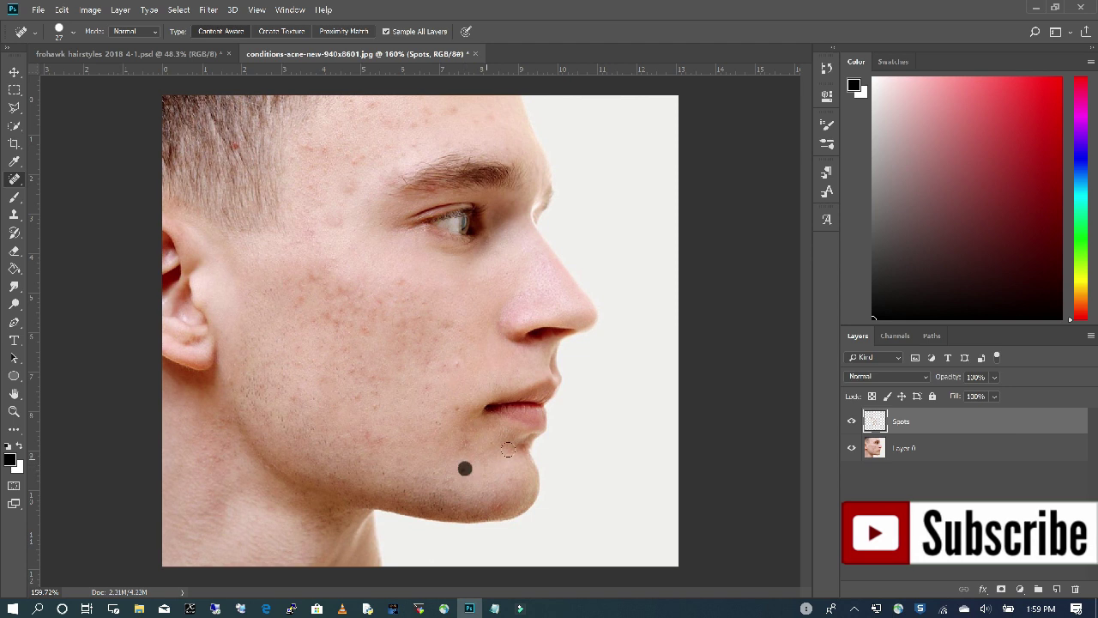
left_click(526, 445)
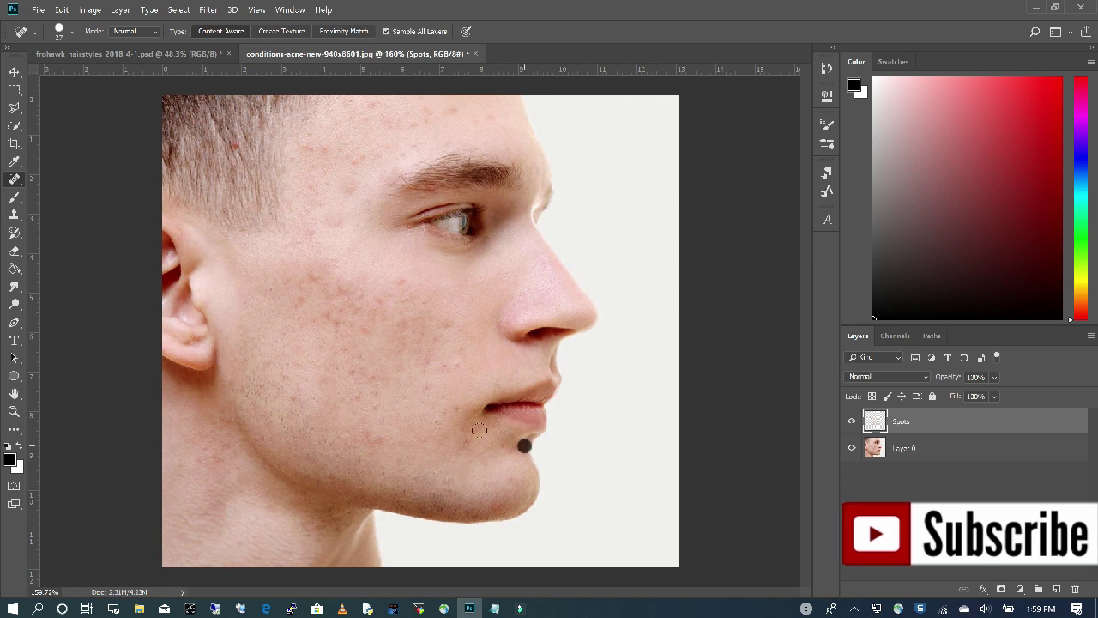
left_click(188, 341)
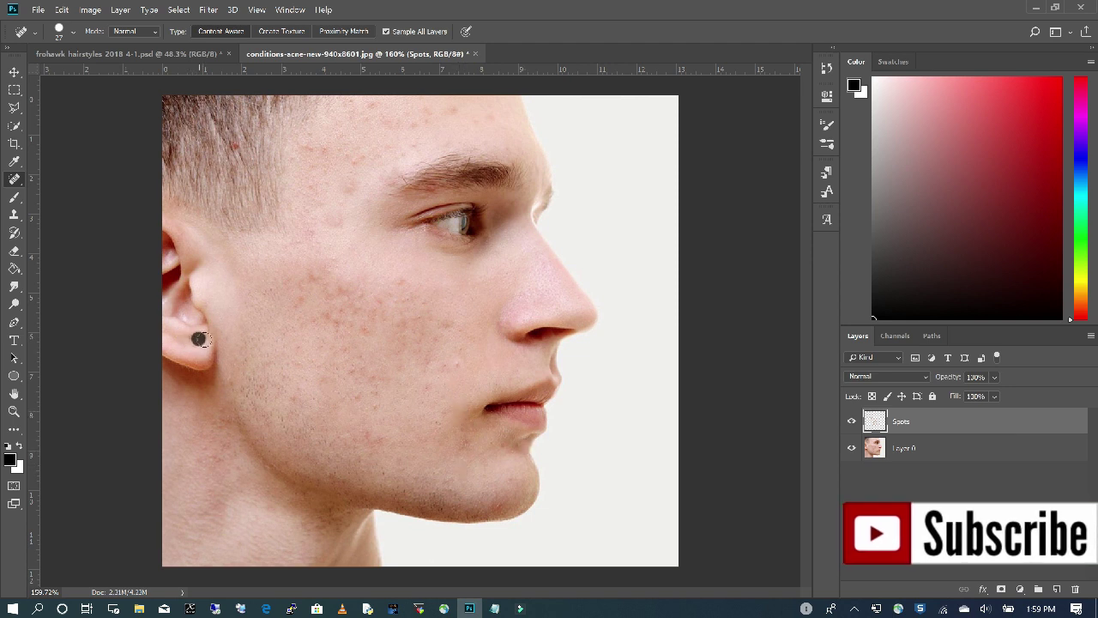
Heal remaining cheek acne and forehead blemishes, including a cheek cluster.
left_click(339, 316)
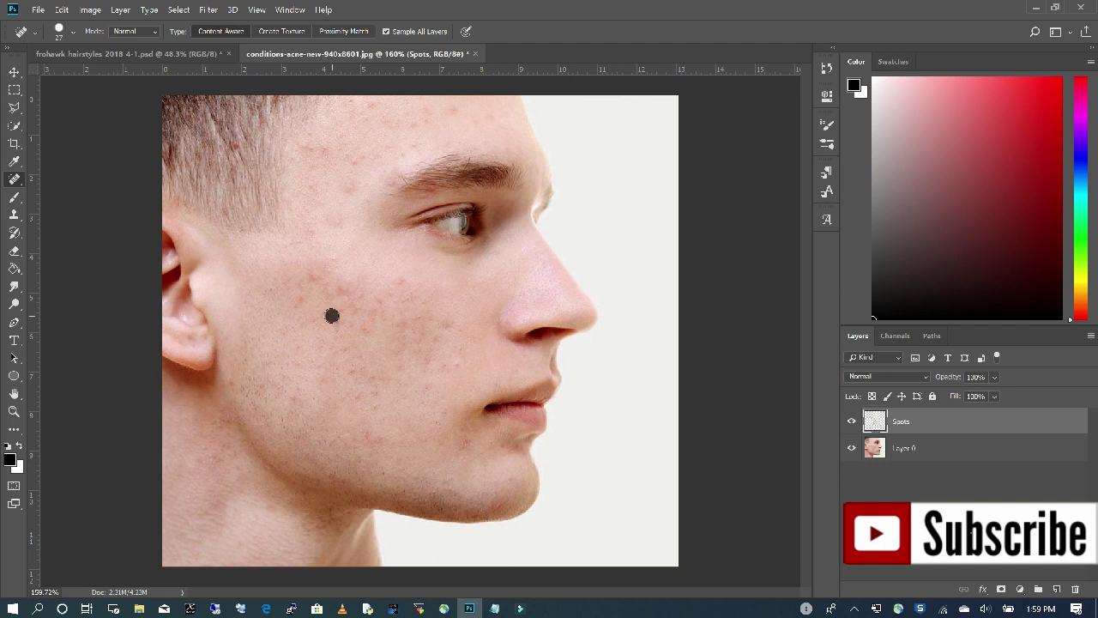
left_click(455, 363)
left_click(425, 112)
left_click(452, 110)
left_click(487, 117)
mouse_move(342, 290)
left_mouse_down()
mouse_move(311, 295)
mouse_move(304, 271)
left_mouse_up()
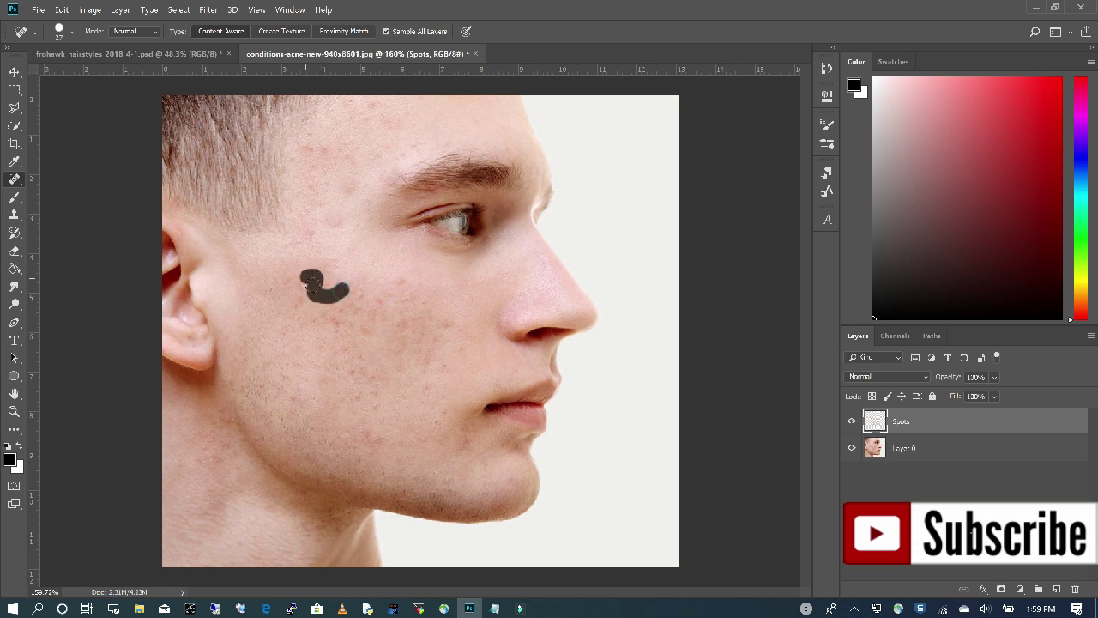
Set the healing brush to 52 px with softer hardness and heal cheek acne patches.
left_click(74, 32)
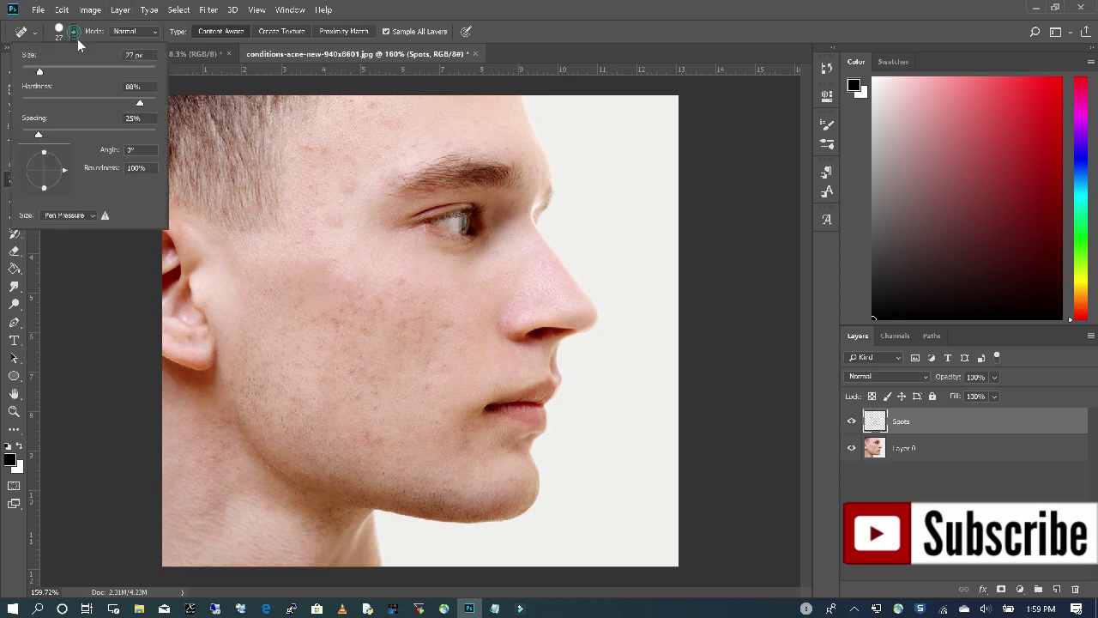
left_click_drag(43, 71, 56, 70)
left_click_drag(139, 104, 126, 99)
mouse_move(336, 316)
left_mouse_down()
mouse_move(385, 322)
mouse_move(367, 315)
left_mouse_up()
mouse_move(352, 296)
left_mouse_down()
mouse_move(397, 294)
mouse_move(372, 306)
mouse_move(403, 317)
mouse_move(413, 334)
mouse_move(397, 333)
mouse_move(413, 351)
mouse_move(383, 359)
mouse_move(387, 339)
mouse_move(375, 344)
mouse_move(357, 391)
left_mouse_up()
left_click_drag(361, 394, 392, 414)
mouse_move(432, 364)
left_mouse_down()
mouse_move(435, 319)
mouse_move(386, 330)
left_mouse_up()
Heal the spots and blemishes around the temple.
mouse_move(295, 300)
left_mouse_down()
mouse_move(317, 236)
mouse_move(339, 210)
left_mouse_up()
mouse_move(341, 225)
left_mouse_down()
mouse_move(348, 165)
mouse_move(314, 146)
left_mouse_up()
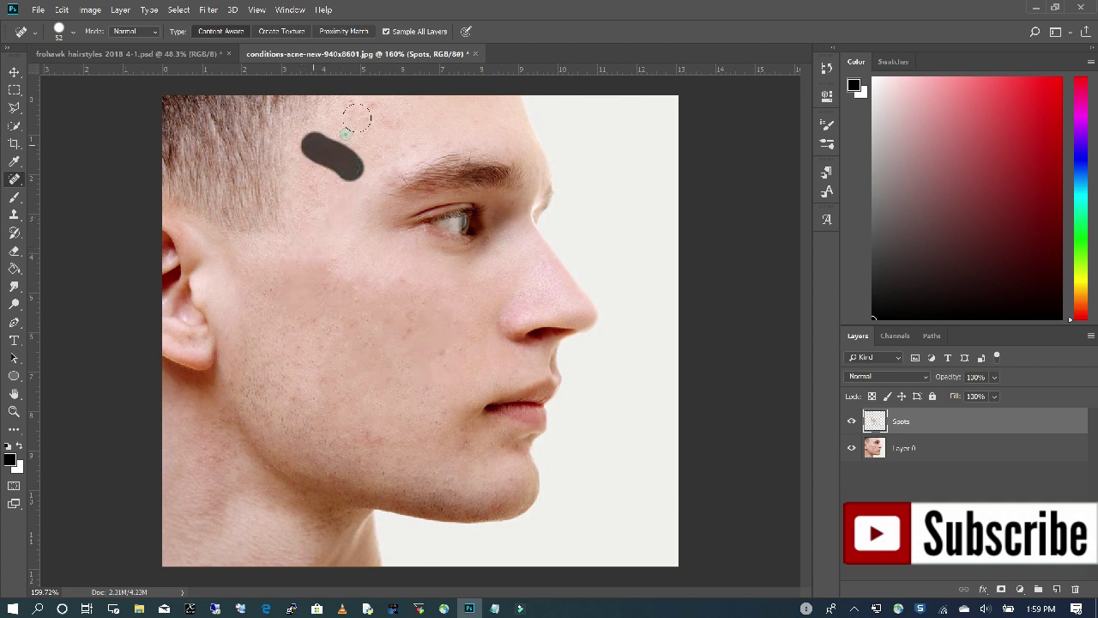
left_click(358, 113)
left_click(372, 108)
left_click_drag(378, 118, 388, 126)
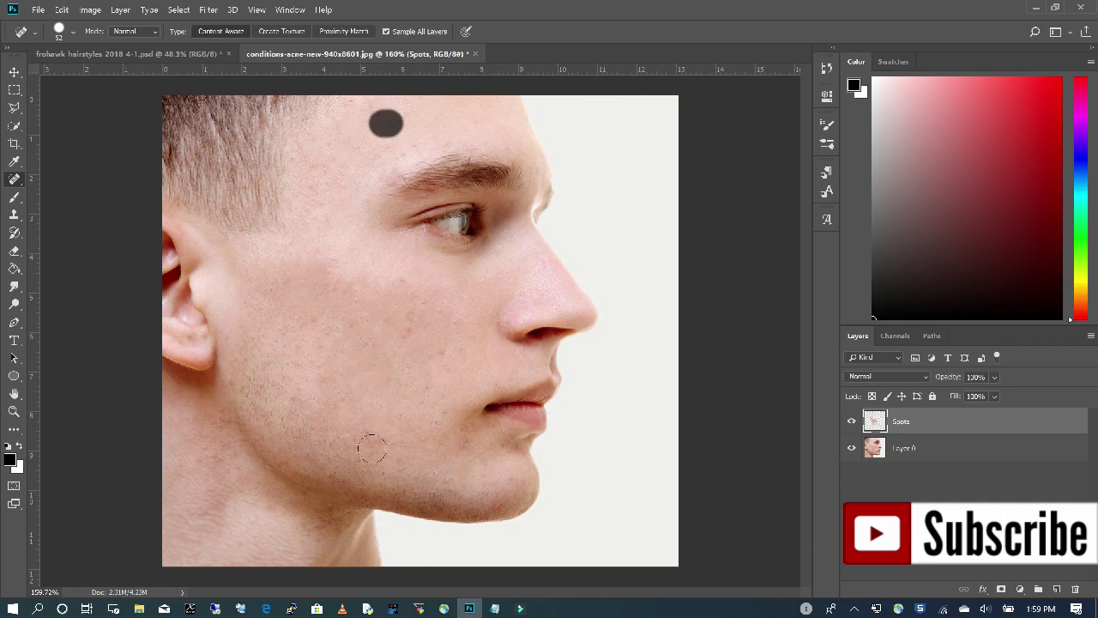
Heal blemishes near the chin, on the cheek and along the jaw below the ear.
mouse_move(459, 448)
left_mouse_down()
mouse_move(458, 431)
mouse_move(501, 456)
mouse_move(482, 471)
left_mouse_up()
left_click_drag(361, 455, 369, 434)
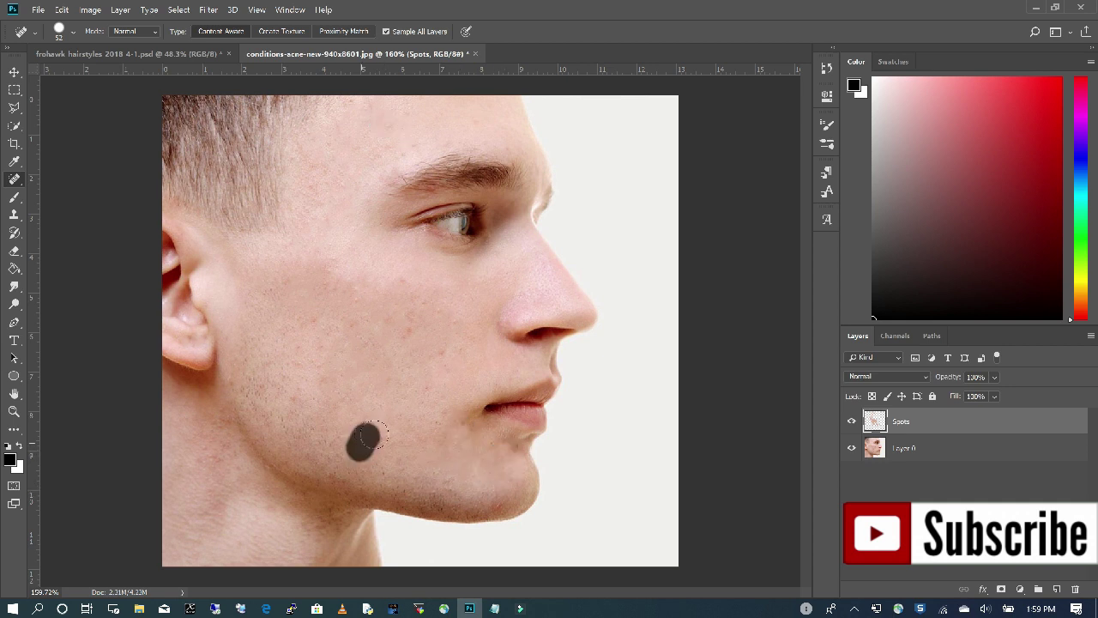
left_click(434, 358)
left_click_drag(412, 345, 412, 296)
left_click(317, 323)
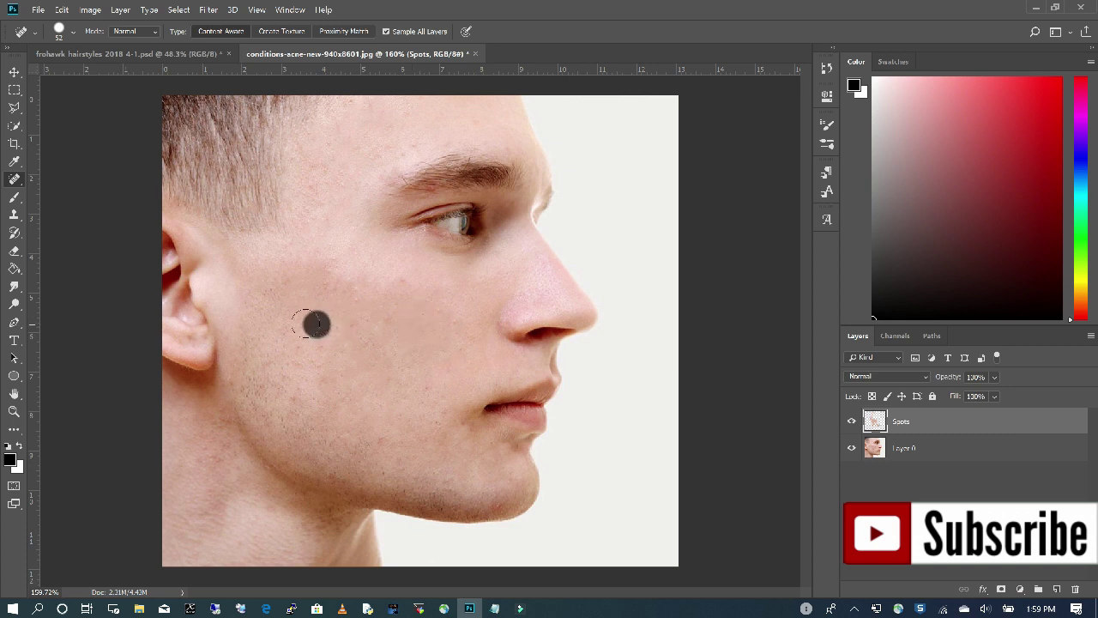
left_click_drag(222, 456, 211, 424)
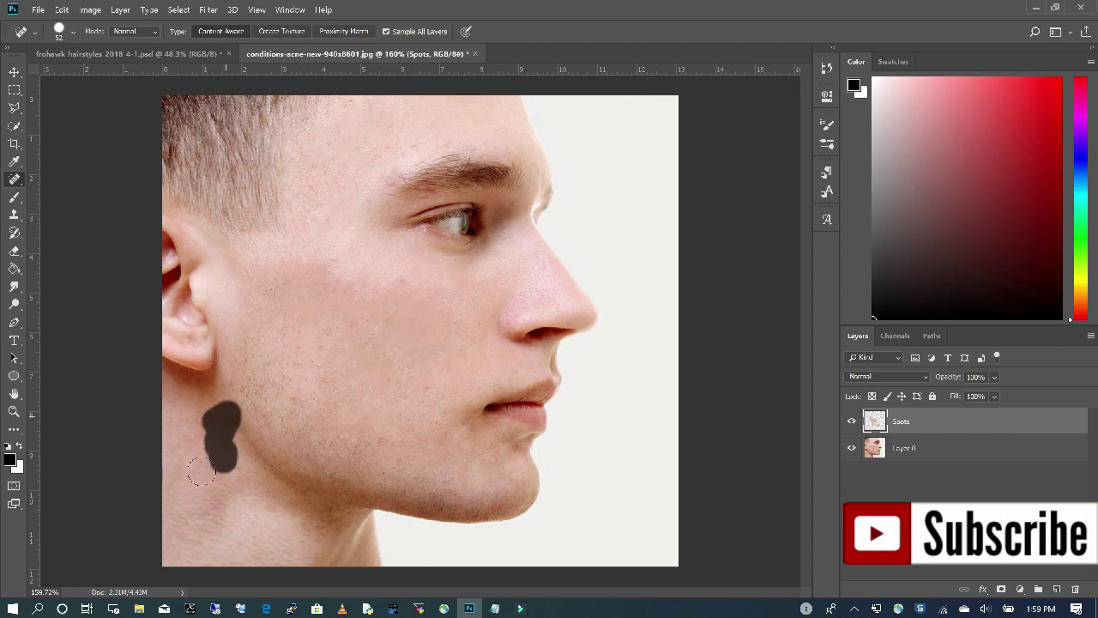
left_click_drag(201, 472, 203, 455)
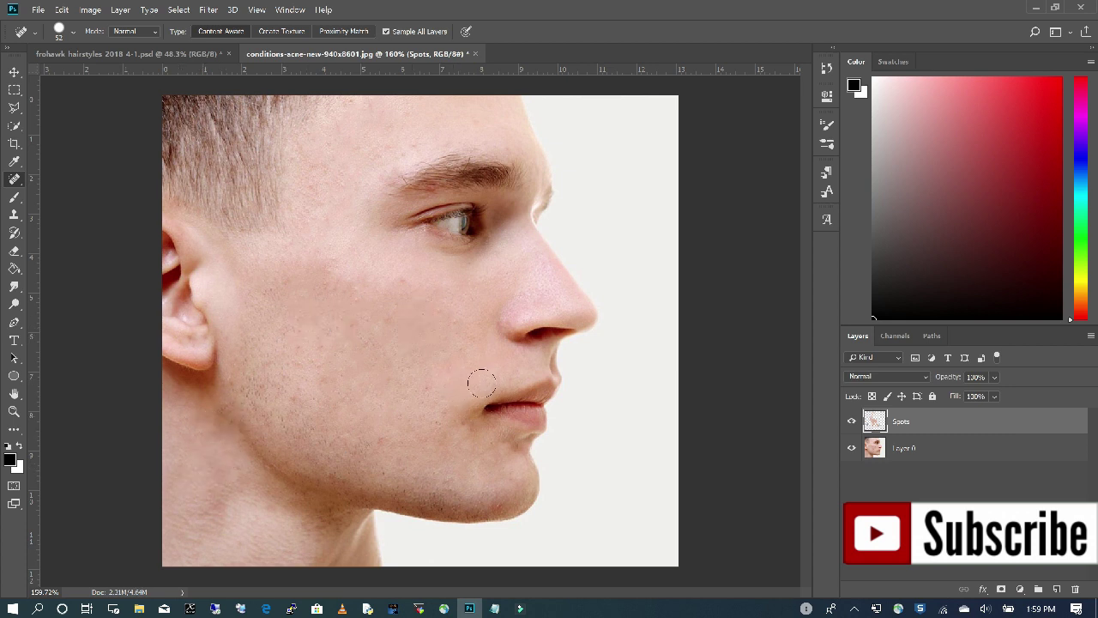
Heal the last spots at the brow, temple, mid-cheek, nose and chin.
left_click(387, 167)
left_click_drag(407, 147, 363, 146)
left_click(314, 183)
left_click(402, 278)
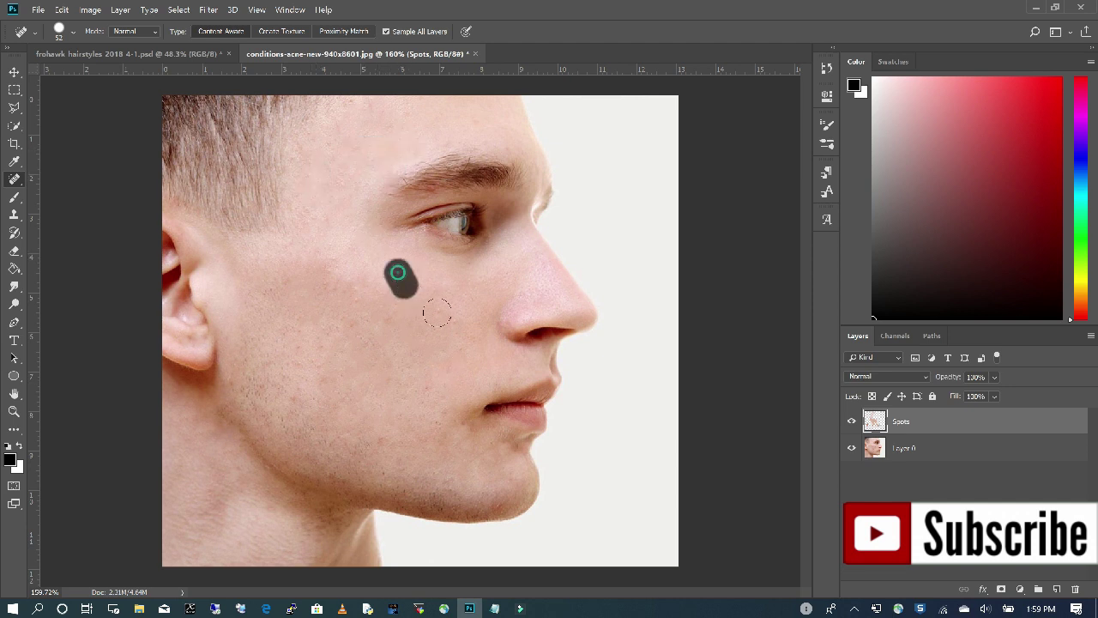
left_click(449, 318)
left_click(354, 307)
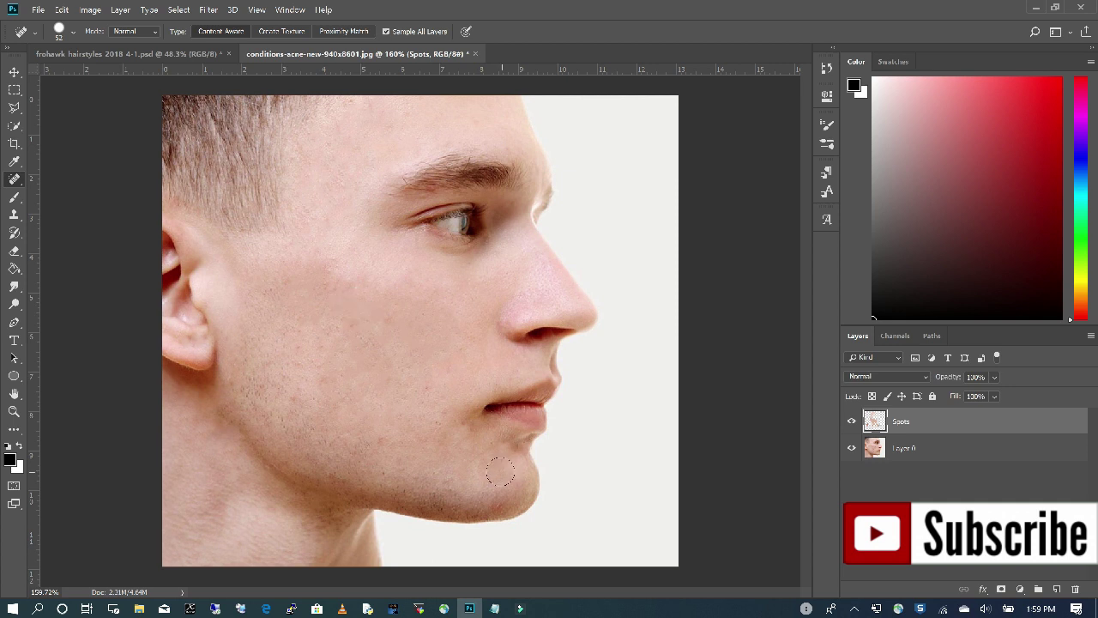
left_click(493, 492)
left_click(517, 510)
left_click(851, 421)
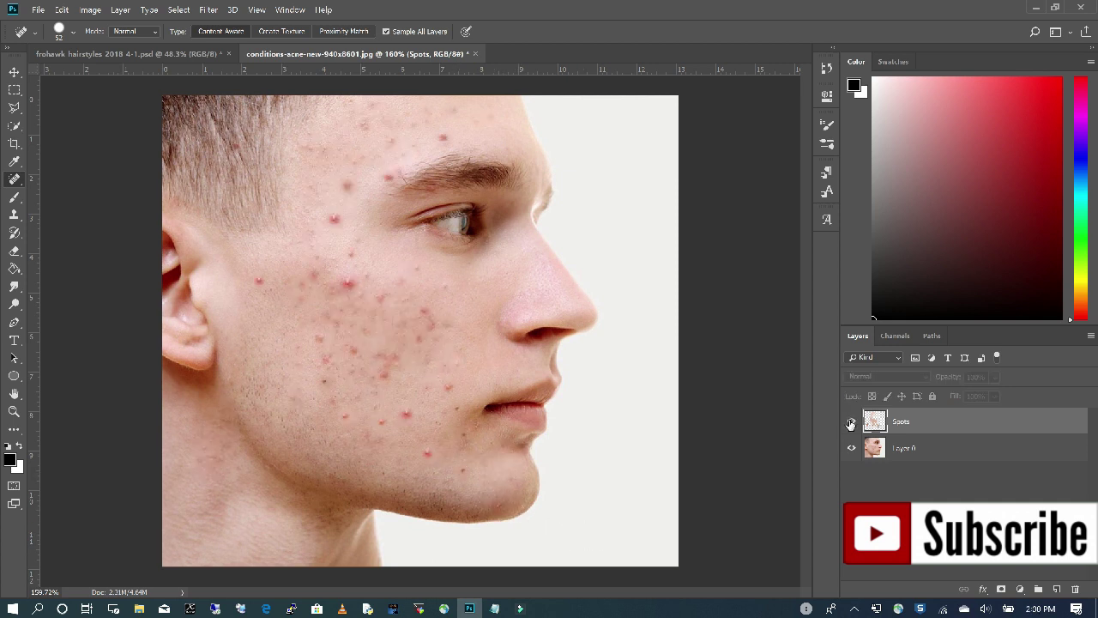
left_click(851, 422)
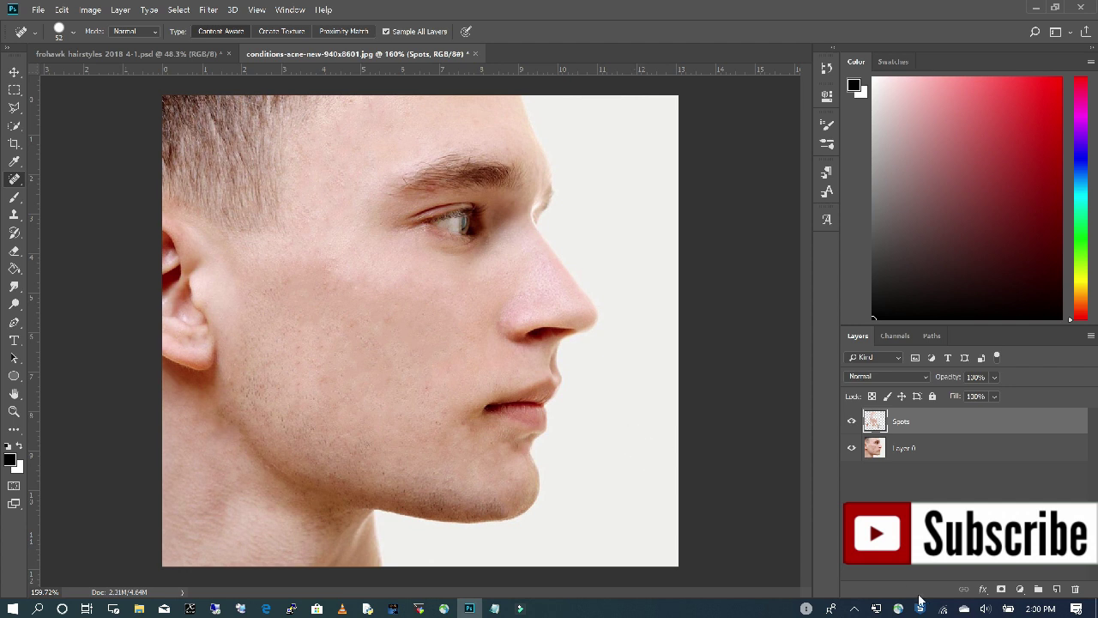
left_click(1021, 590)
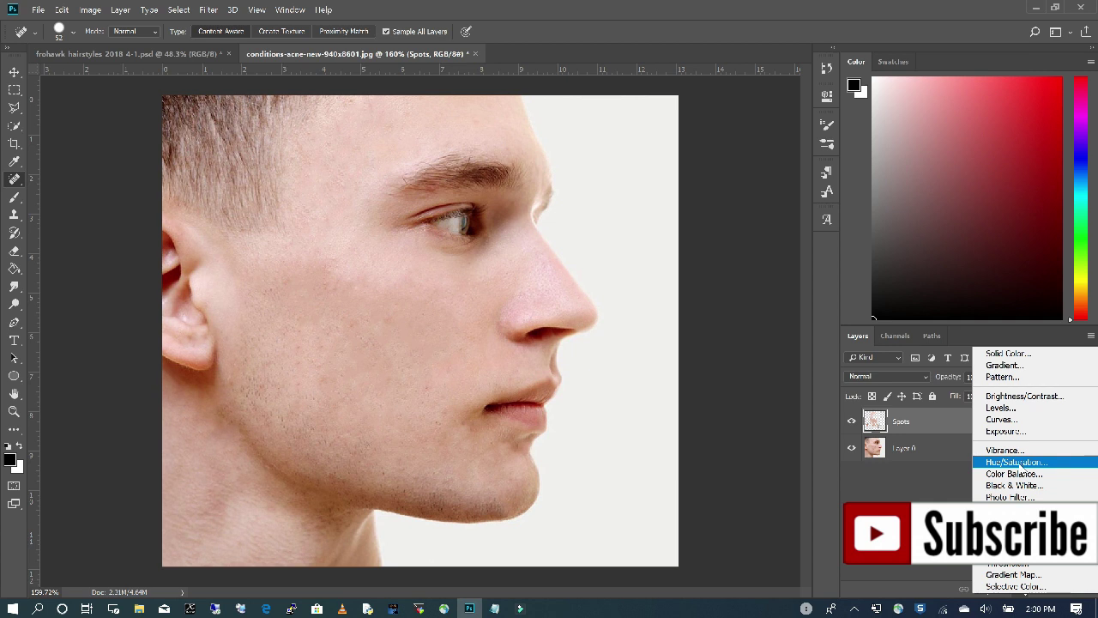
Add a Hue/Saturation adjustment layer with saturation raised to +15.
left_click(1019, 463)
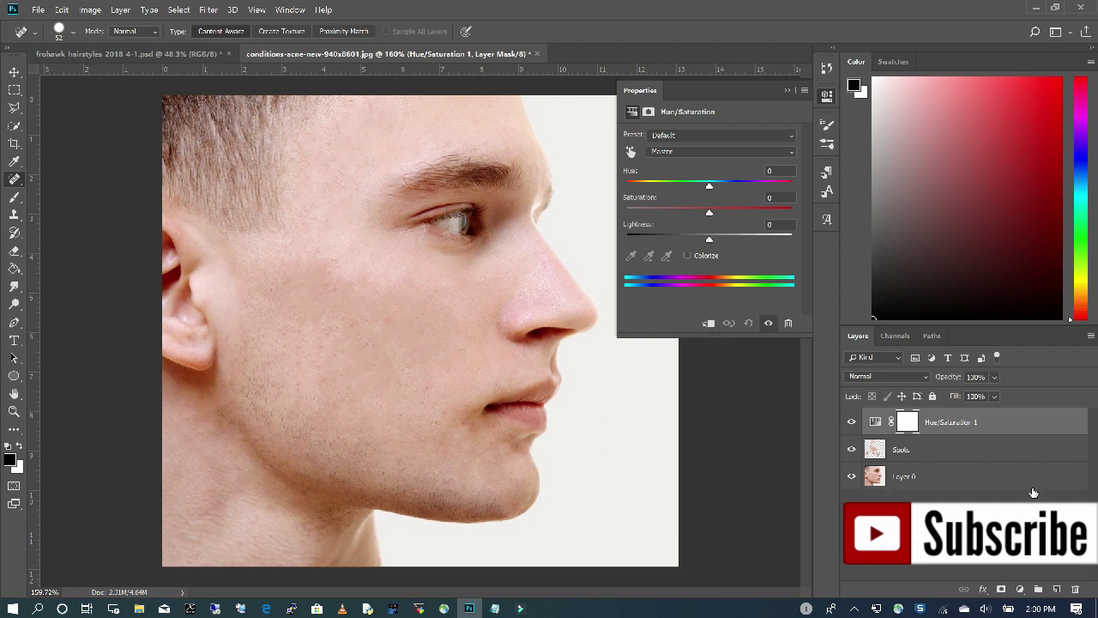
left_click_drag(709, 218, 727, 215)
left_click(1024, 592)
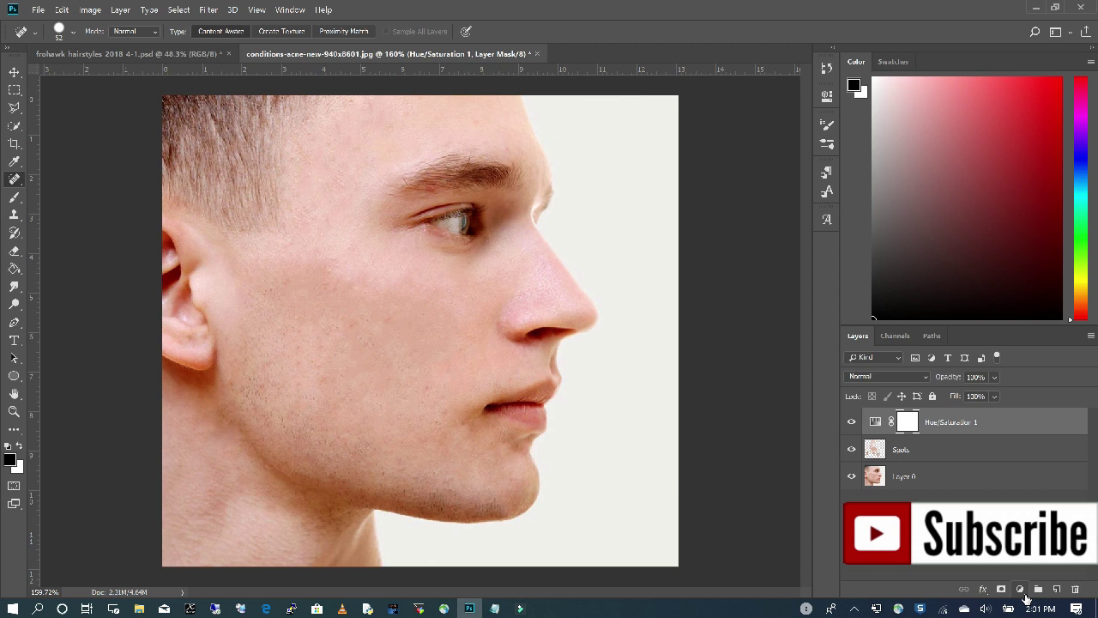
Add a Levels adjustment layer with input levels 14, 0.95 and 253.
left_click(1021, 590)
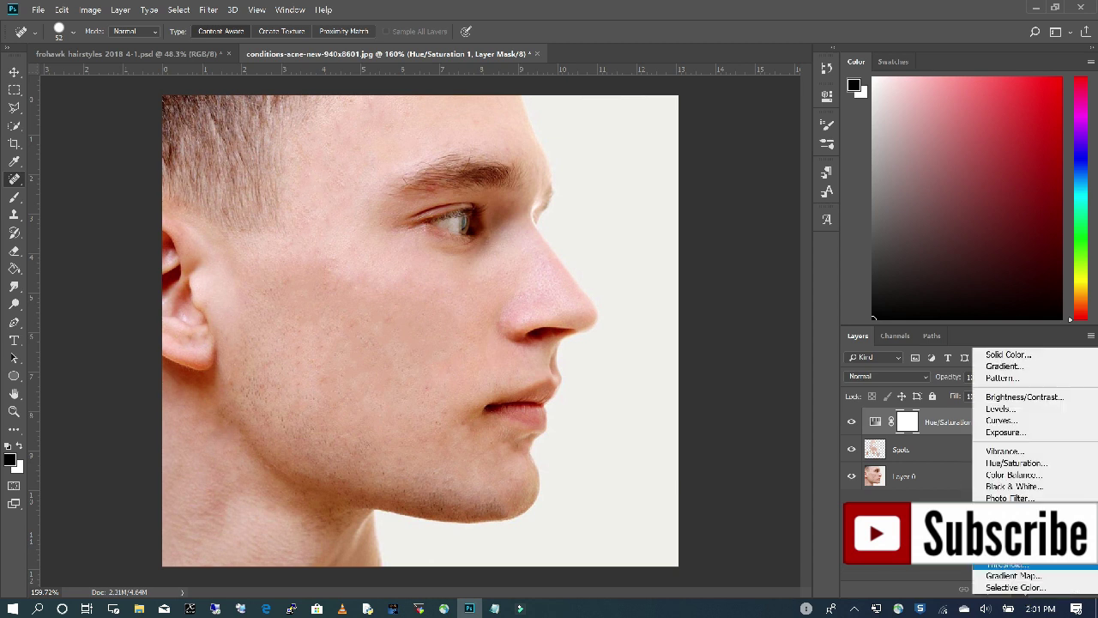
left_click(1040, 411)
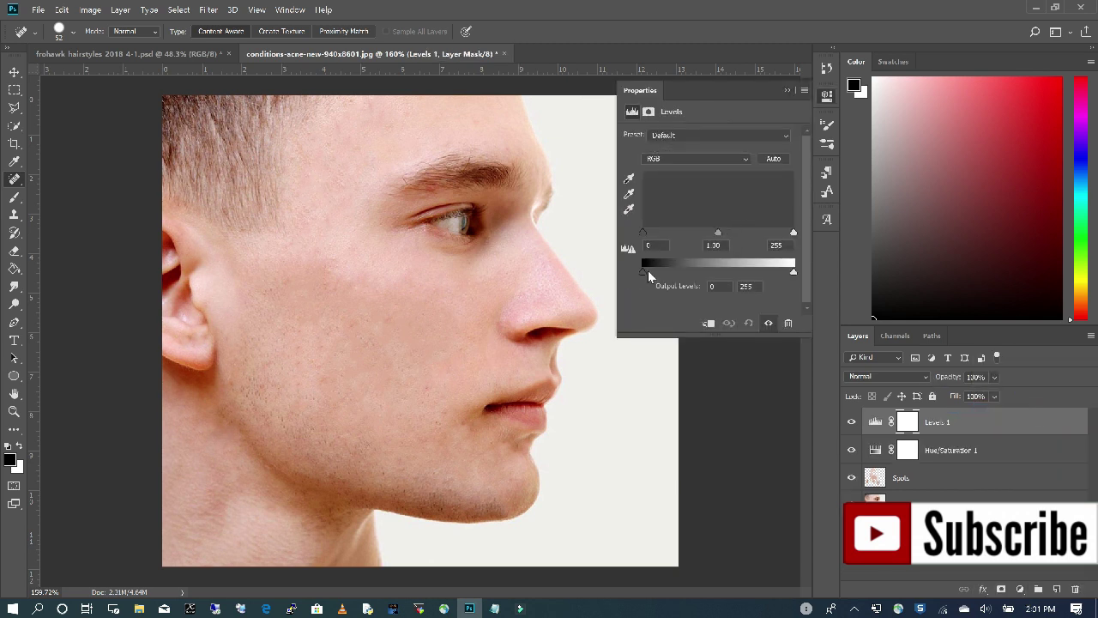
left_click_drag(646, 234, 650, 233)
left_click_drag(722, 232, 727, 234)
left_click_drag(793, 233, 795, 237)
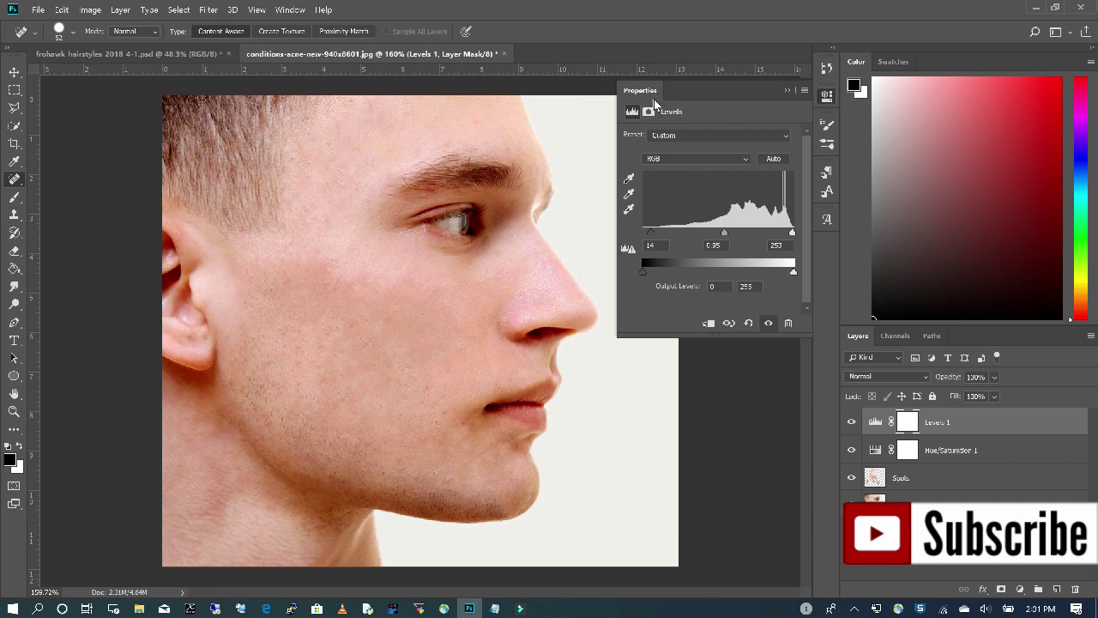
left_click(783, 90)
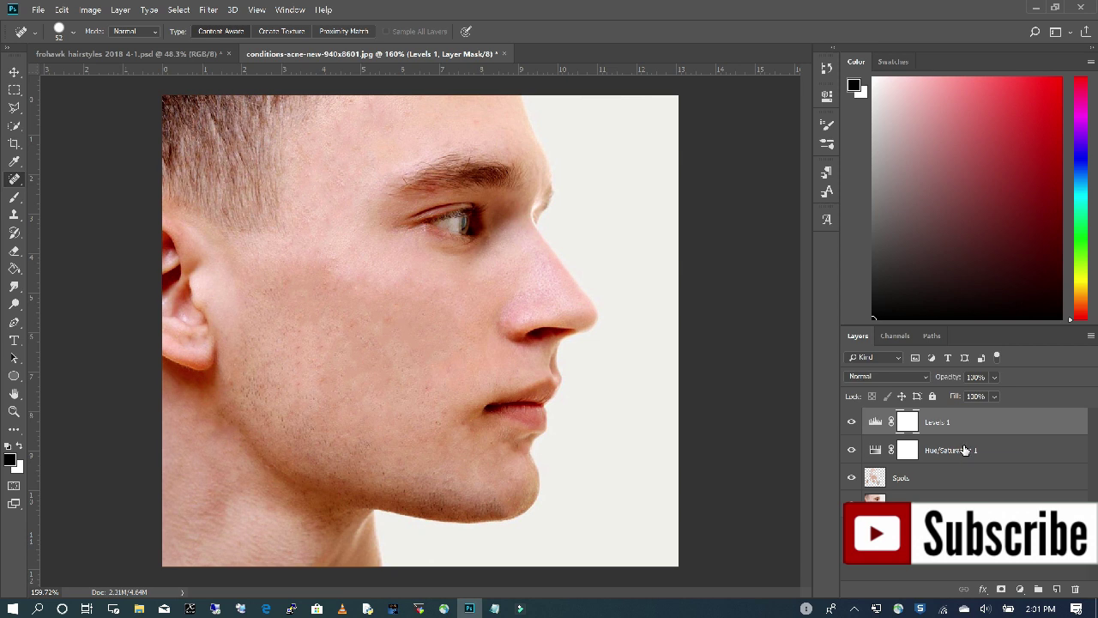
Select Levels 1, Hue/Saturation 1 and Spots and group them into Group 1.
left_click(965, 449, "shift")
left_click(965, 474, "shift")
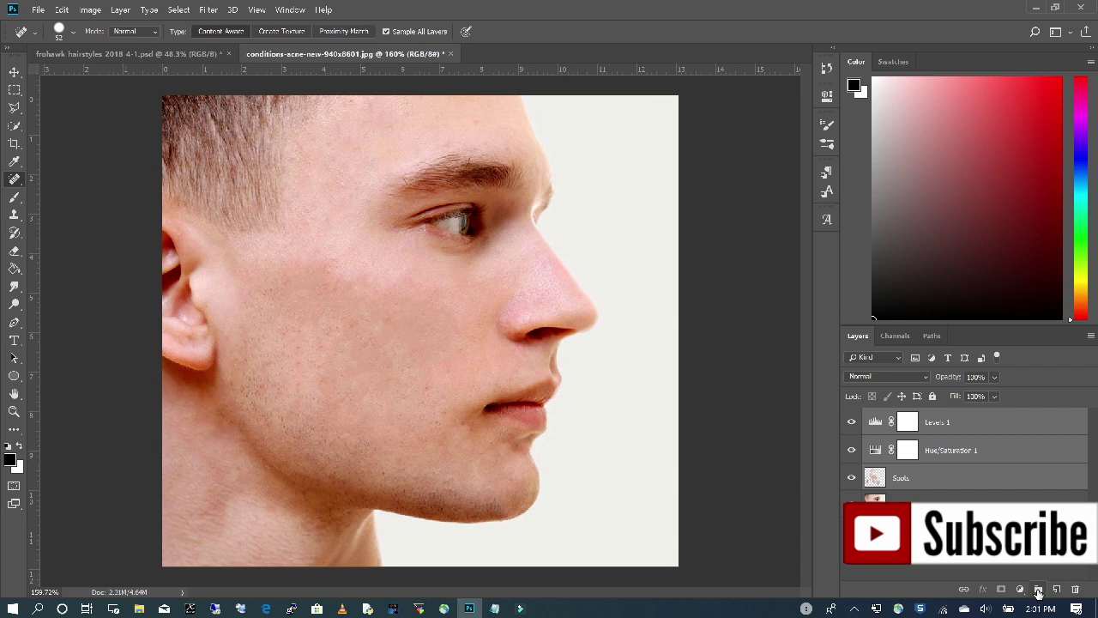
left_click(1038, 591)
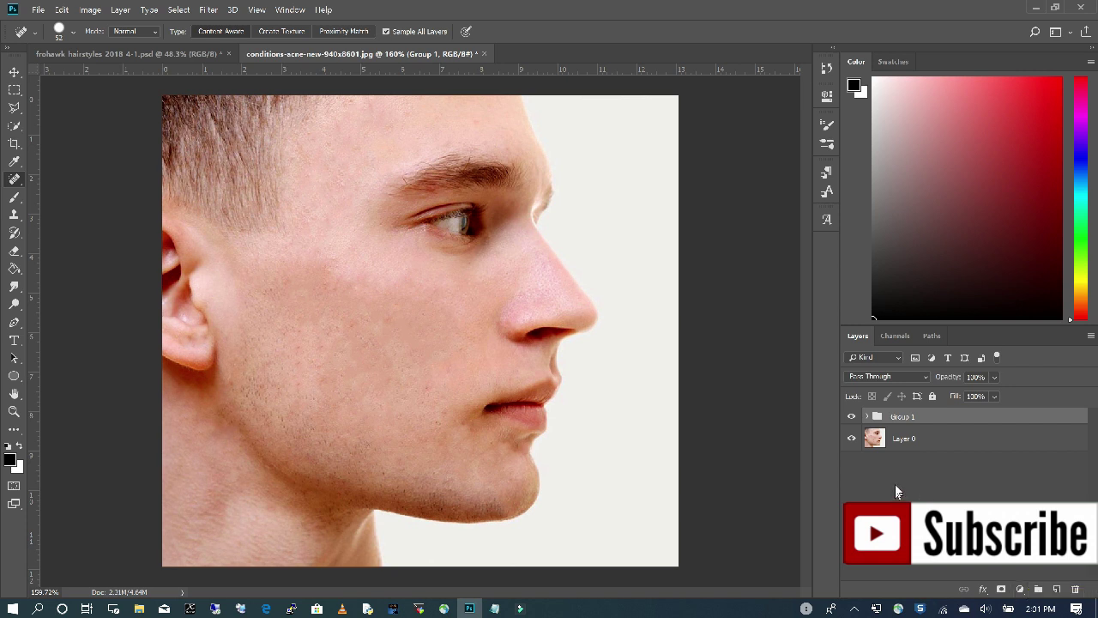
left_click(853, 418)
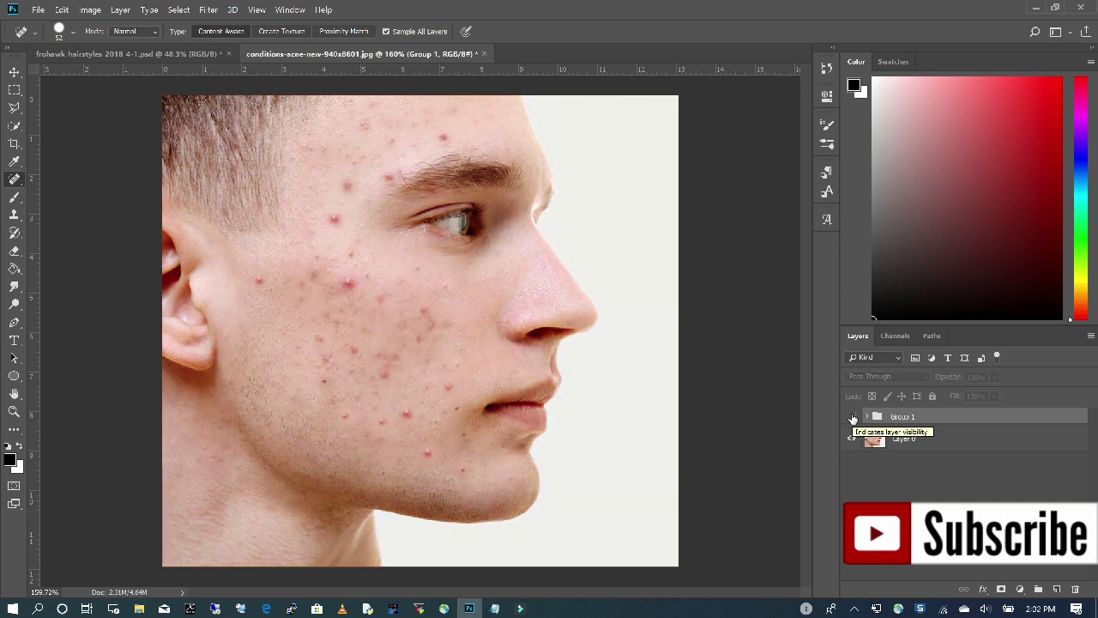
left_click(853, 418)
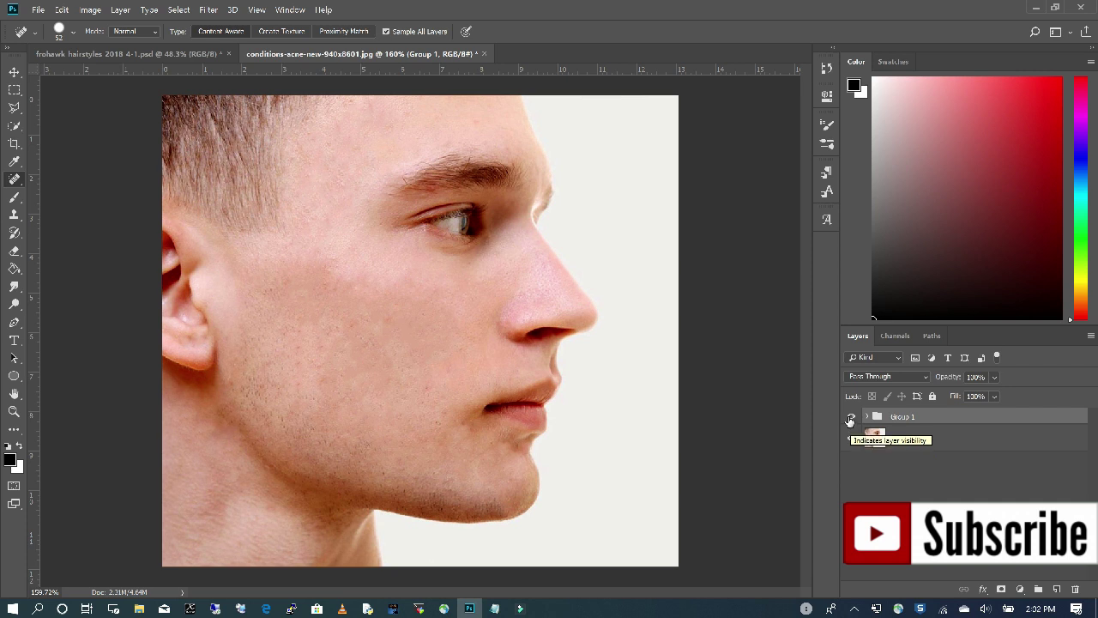
left_click(852, 418)
left_click(851, 419)
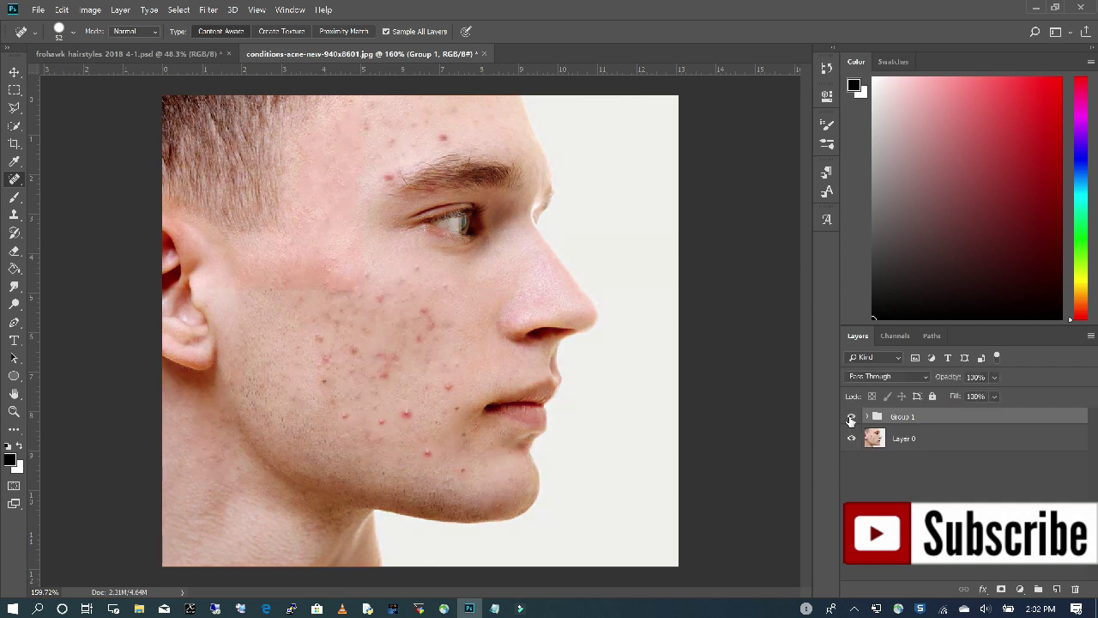